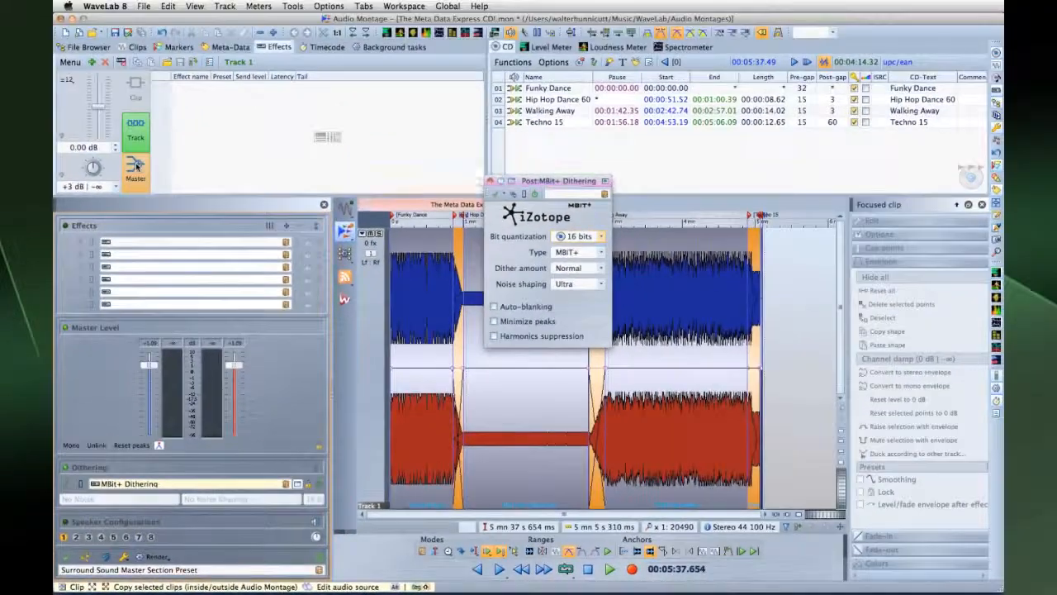
Show the master output's effects, with MBit+ Dithering at 16 bits.
click(137, 165)
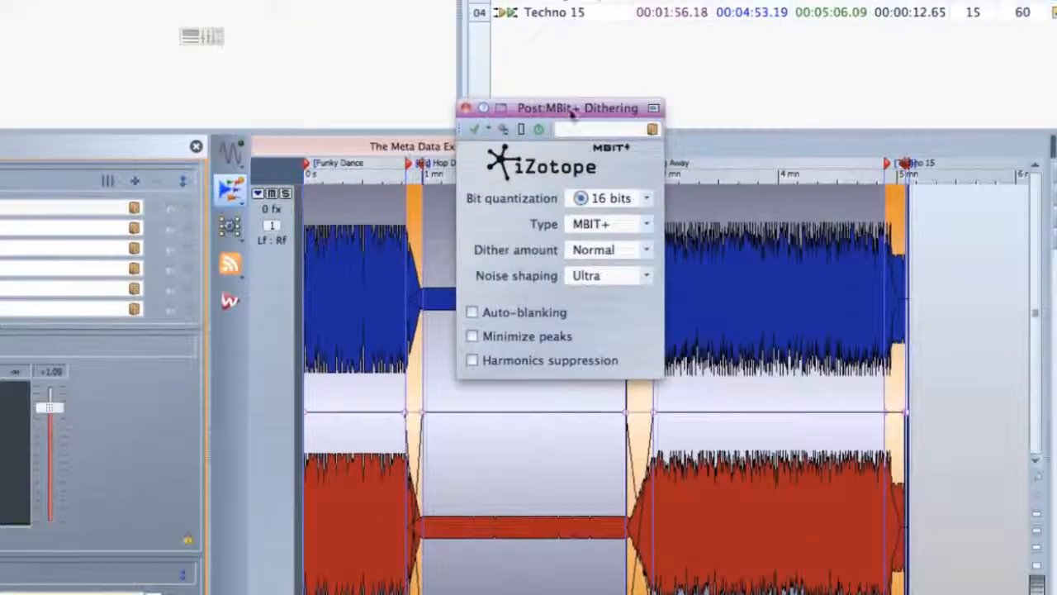
Review the dither lists, keeping 16-bit quantization, MBIT+ type and Normal amount.
click(646, 199)
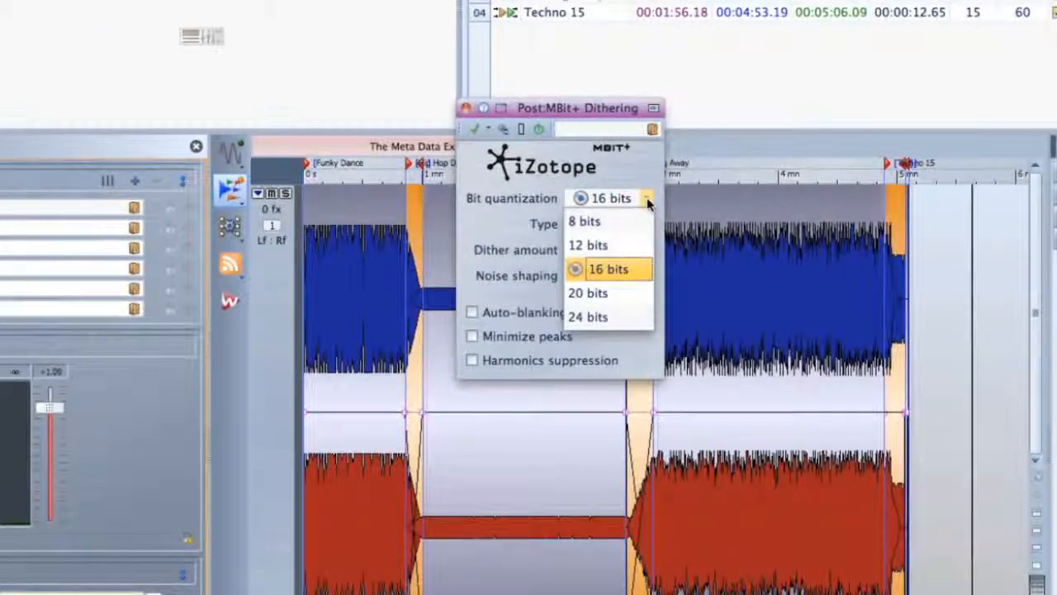
click(645, 198)
click(647, 225)
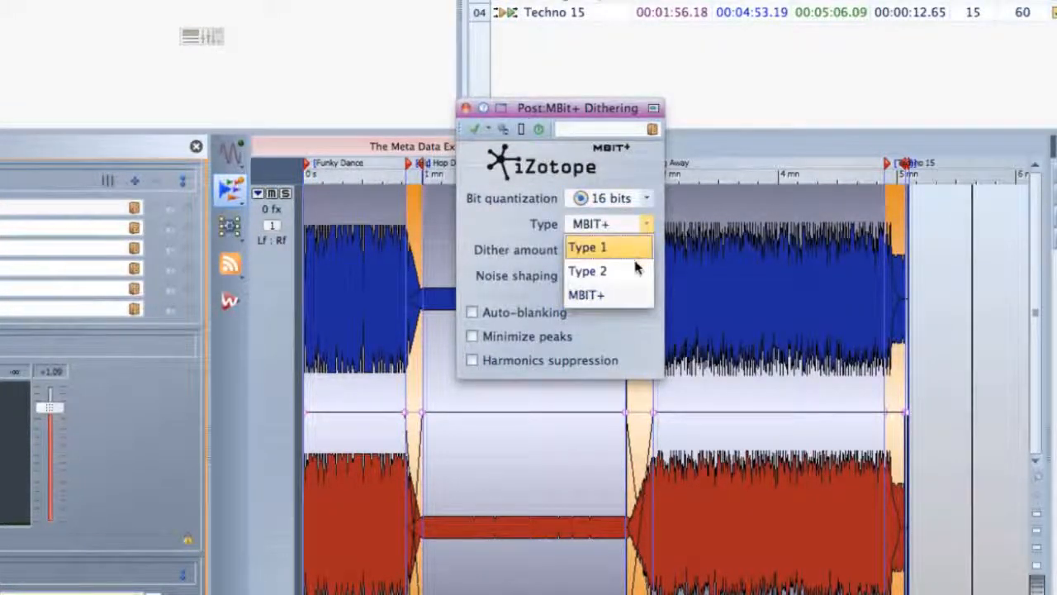
click(627, 295)
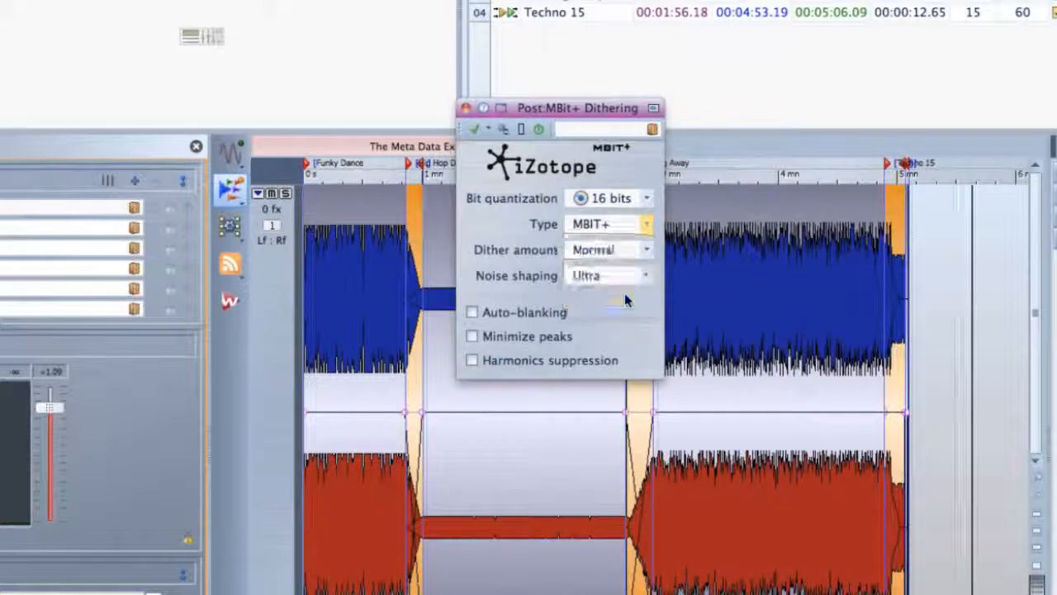
click(651, 252)
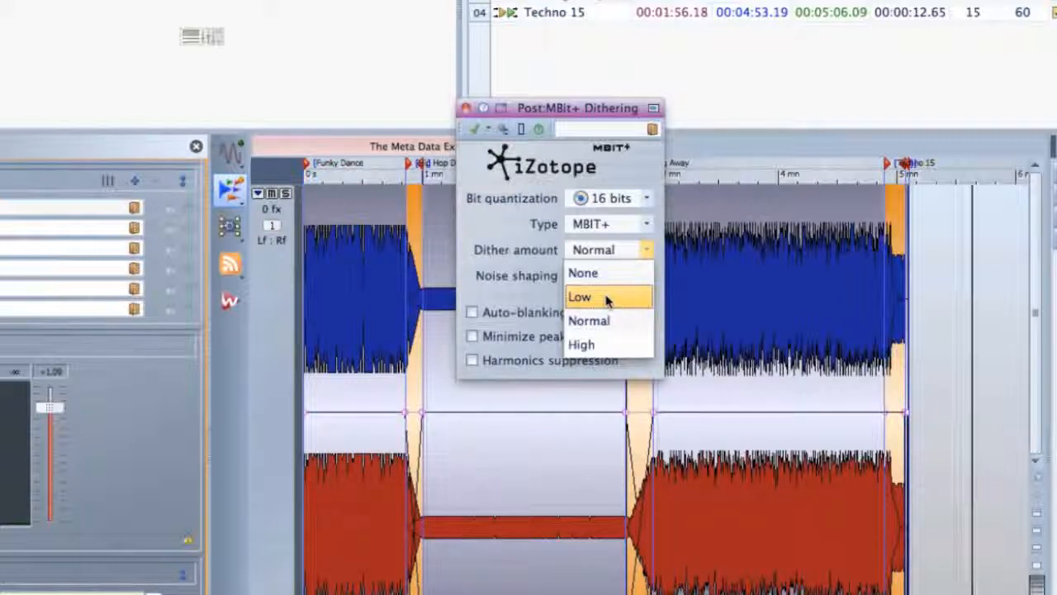
click(634, 331)
Set the noise shaping option and switch the dither type to Type 1.
click(646, 277)
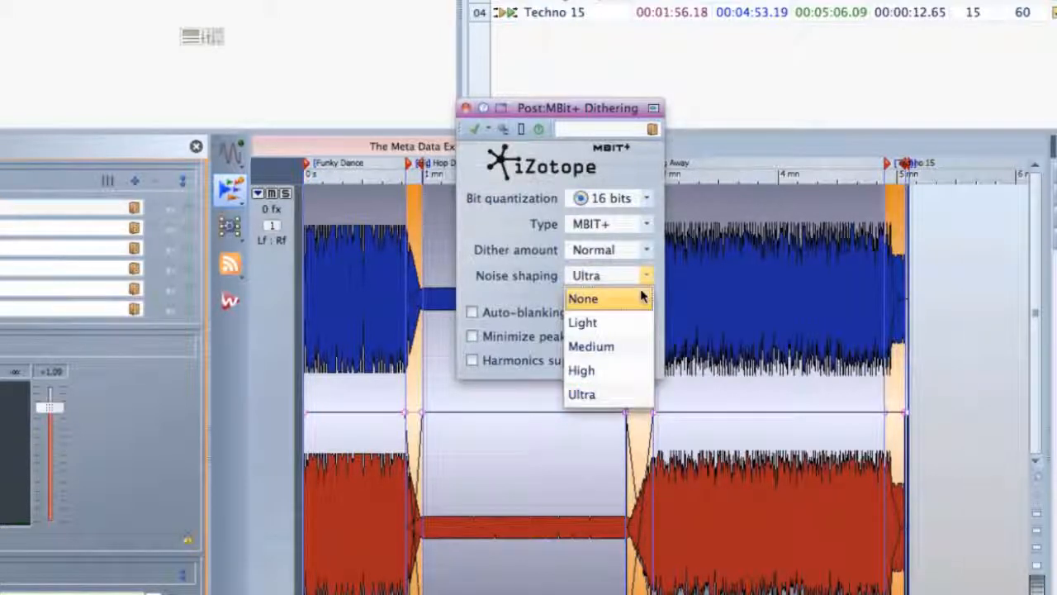
click(614, 347)
click(647, 224)
click(627, 247)
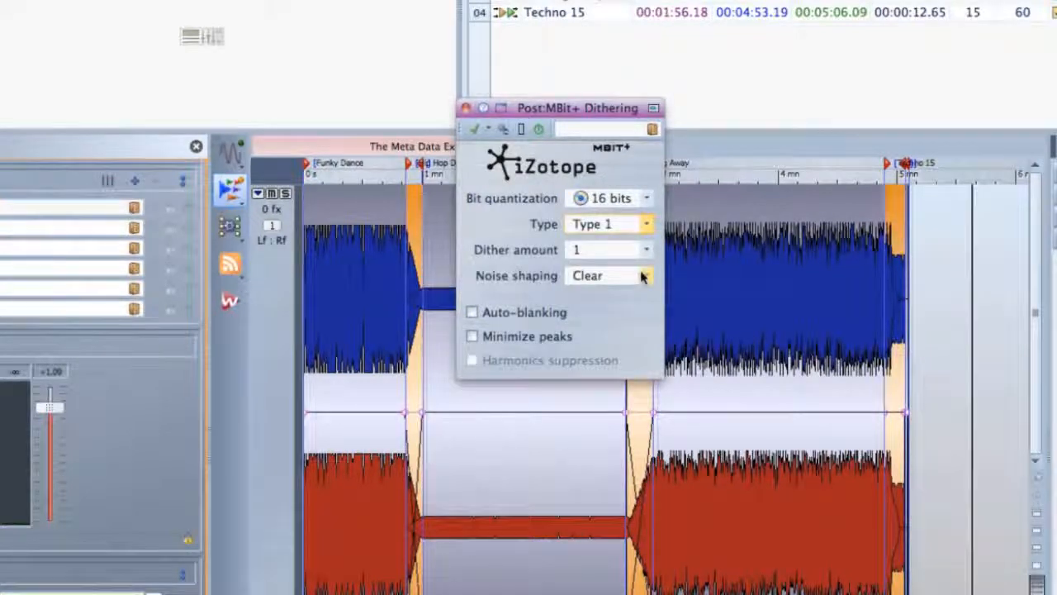
Keep Clear noise shaping and turn on Auto-blanking and Minimize peaks.
click(647, 277)
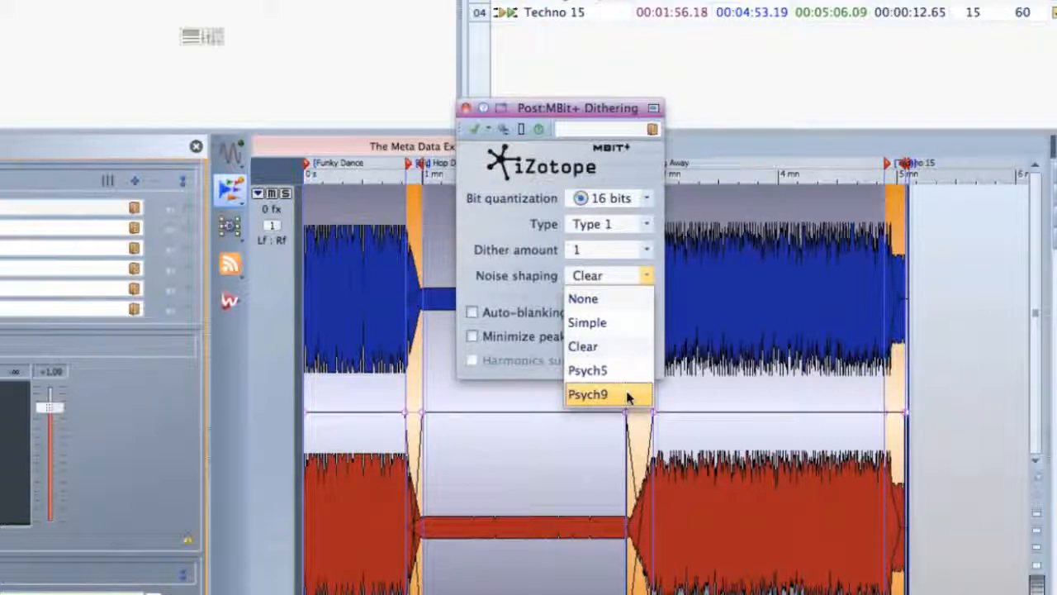
click(525, 283)
click(472, 312)
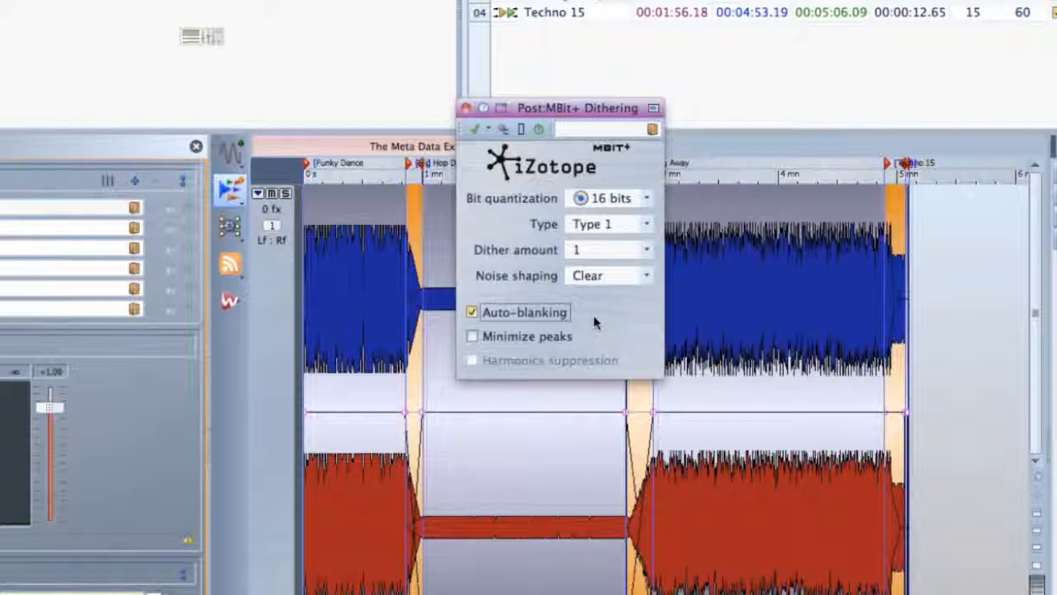
click(598, 328)
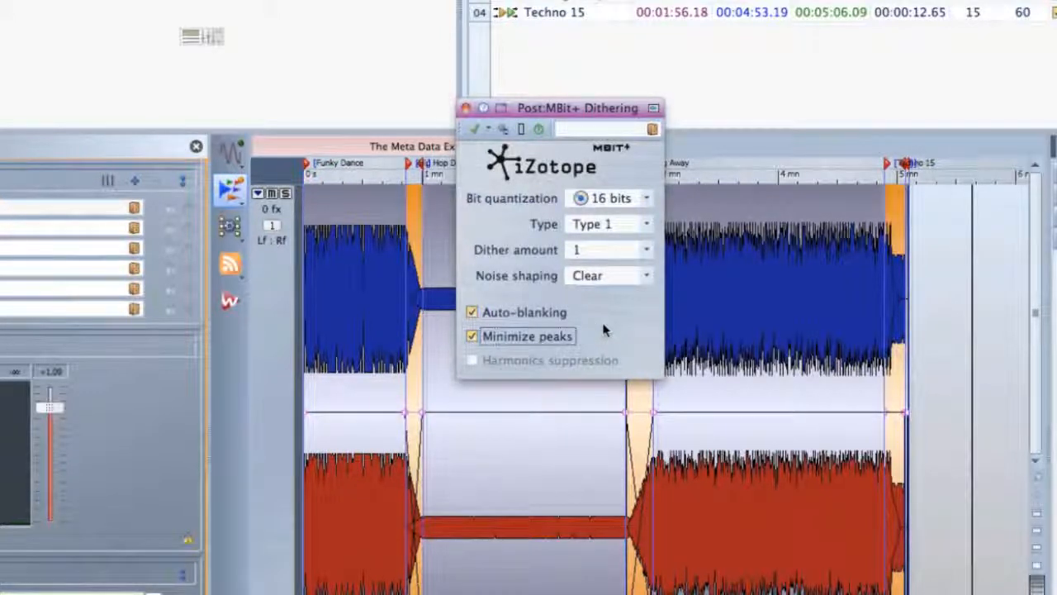
Return to MBIT+ type, enable Harmonics suppression, and set dither amount and noise shaping to None.
click(647, 225)
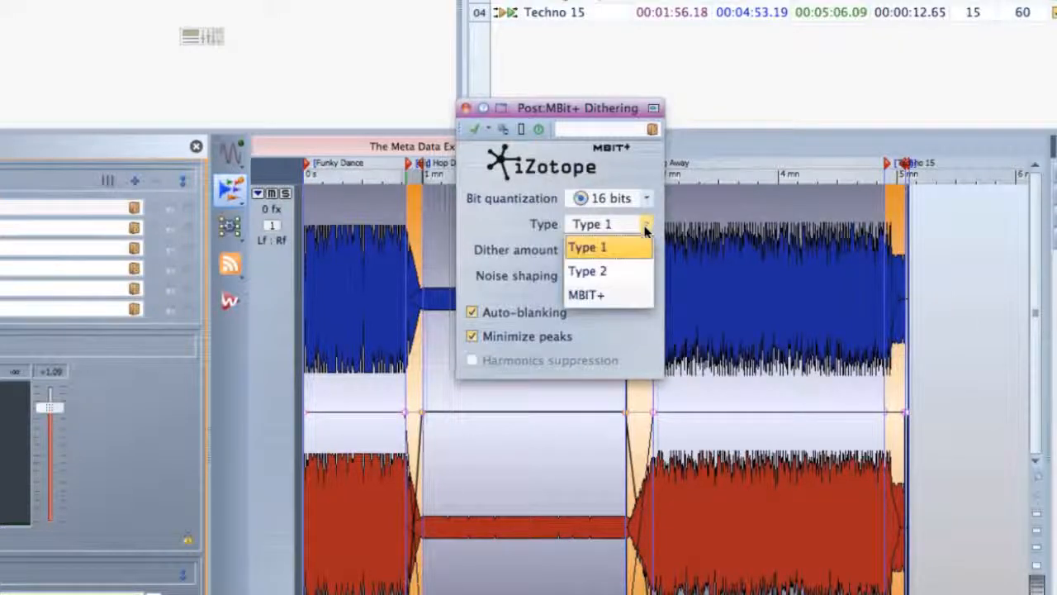
click(616, 293)
click(472, 361)
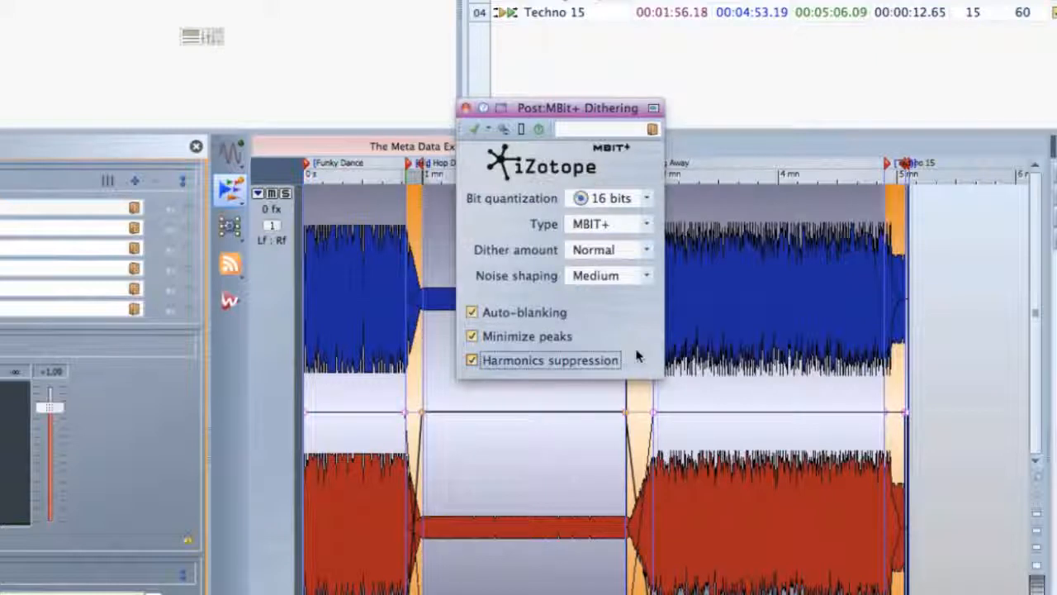
click(649, 251)
click(644, 271)
click(646, 276)
click(641, 298)
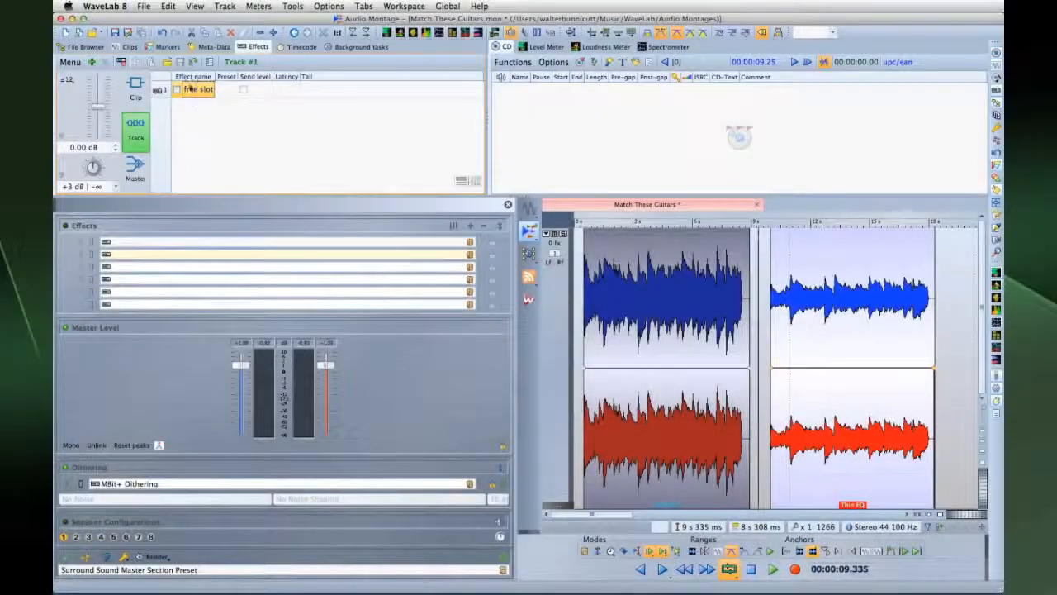
Insert the Voxengo CurveEQ equalizer on Track 1.
click(189, 89)
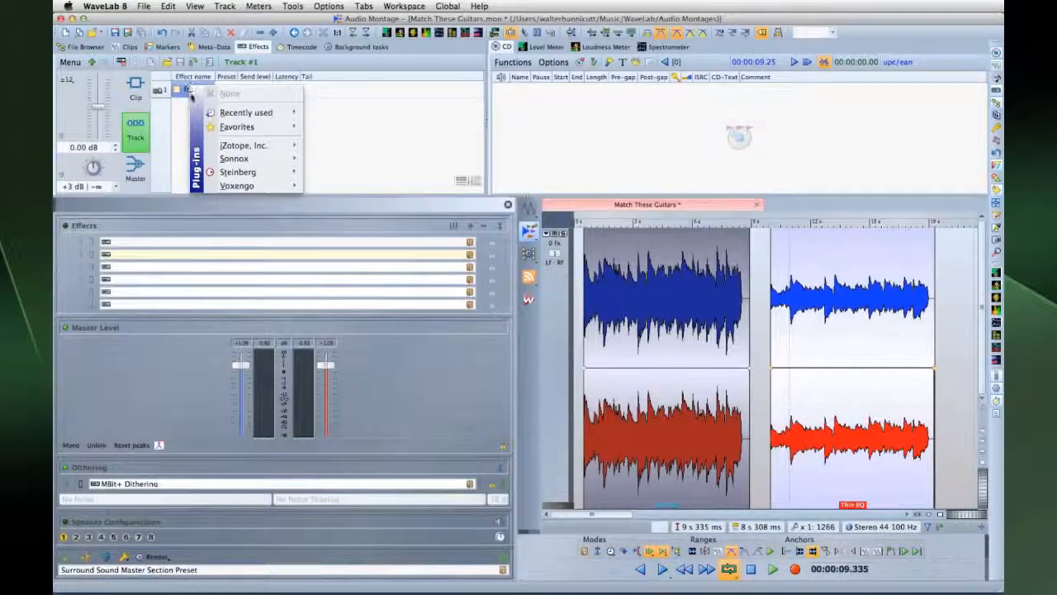
mouse_move(238, 187)
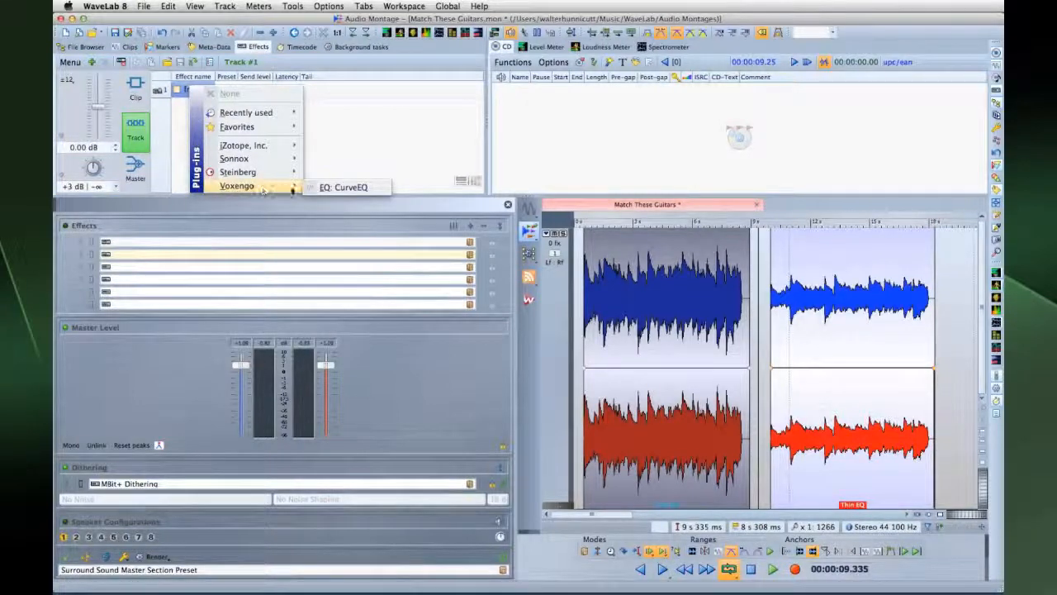
click(346, 188)
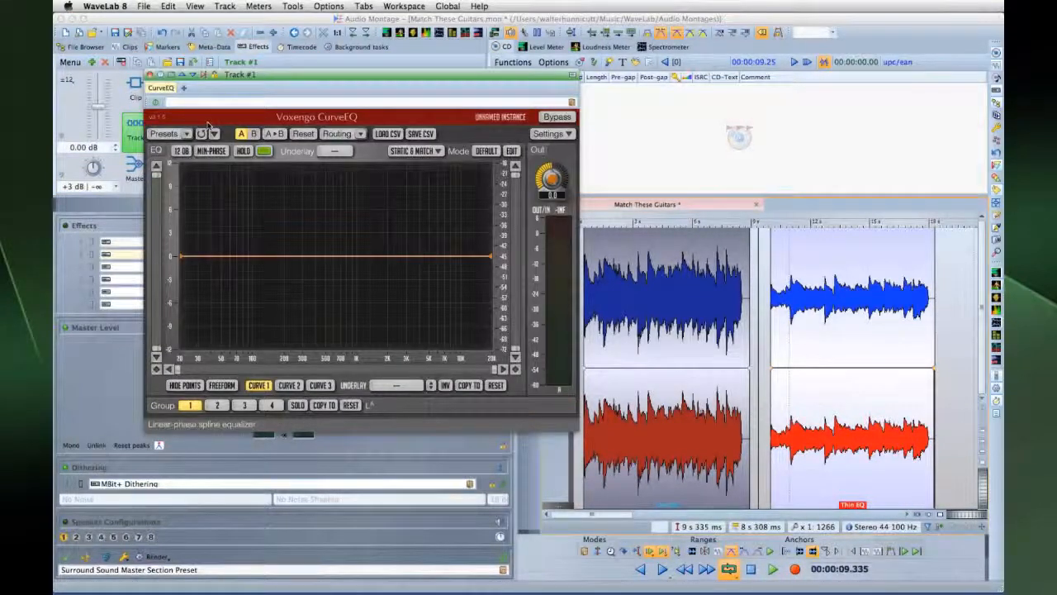
drag(293, 76, 227, 185)
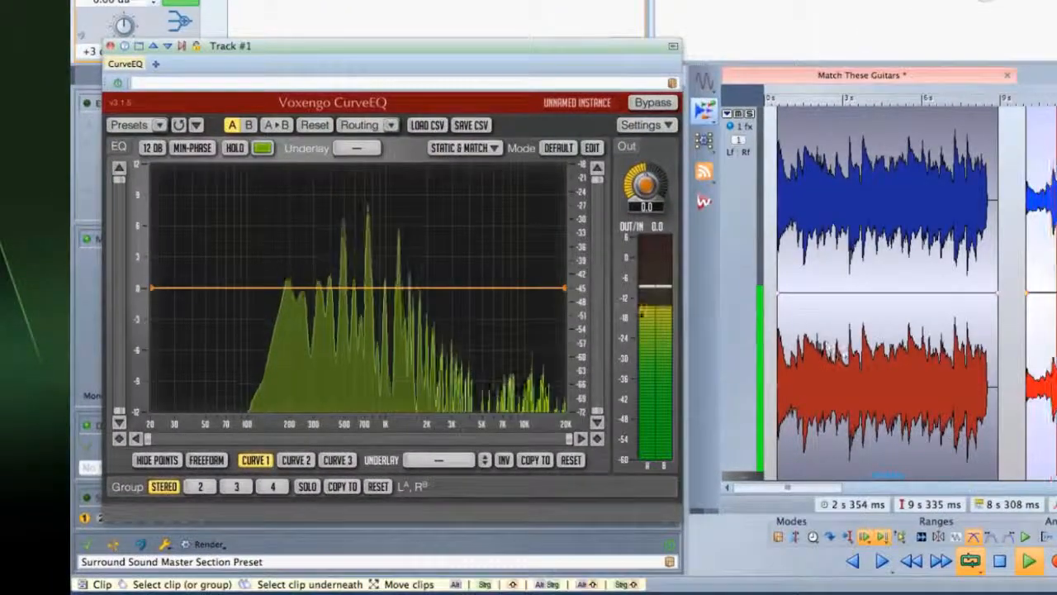
Shape the EQ: about 4.5 dB boost near 1 kHz, upper cut, -3.4 dB output, low-mid dip.
drag(391, 287, 390, 236)
click(459, 249)
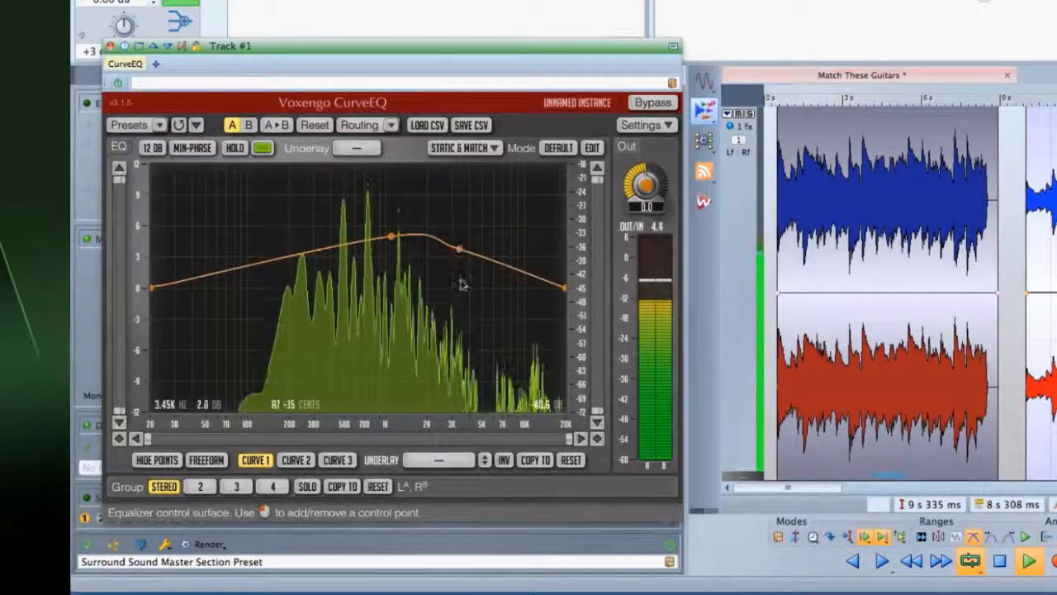
drag(459, 248, 468, 320)
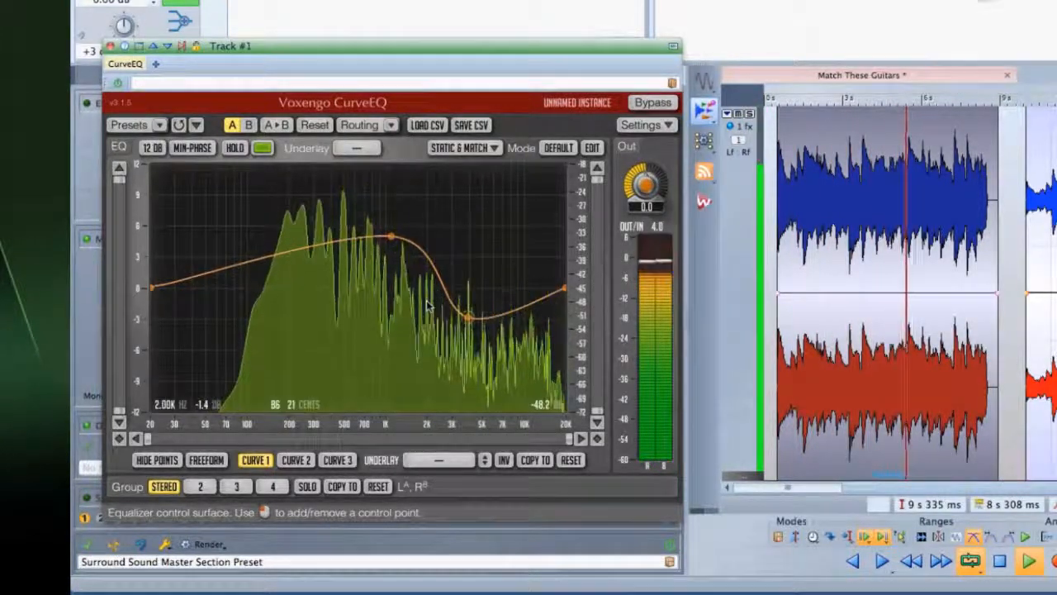
drag(646, 185, 646, 207)
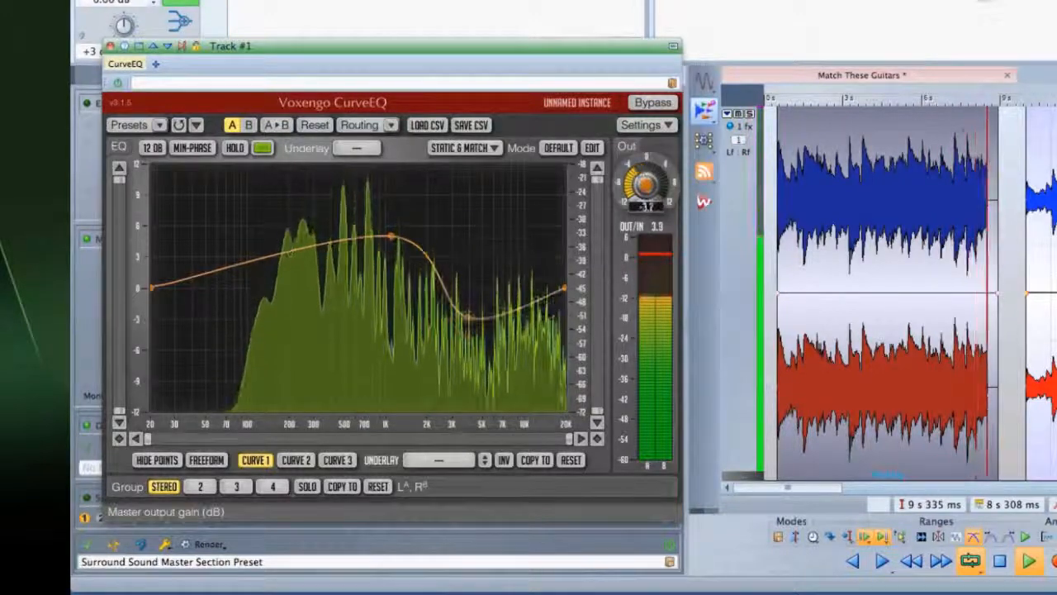
click(212, 236)
click(257, 261)
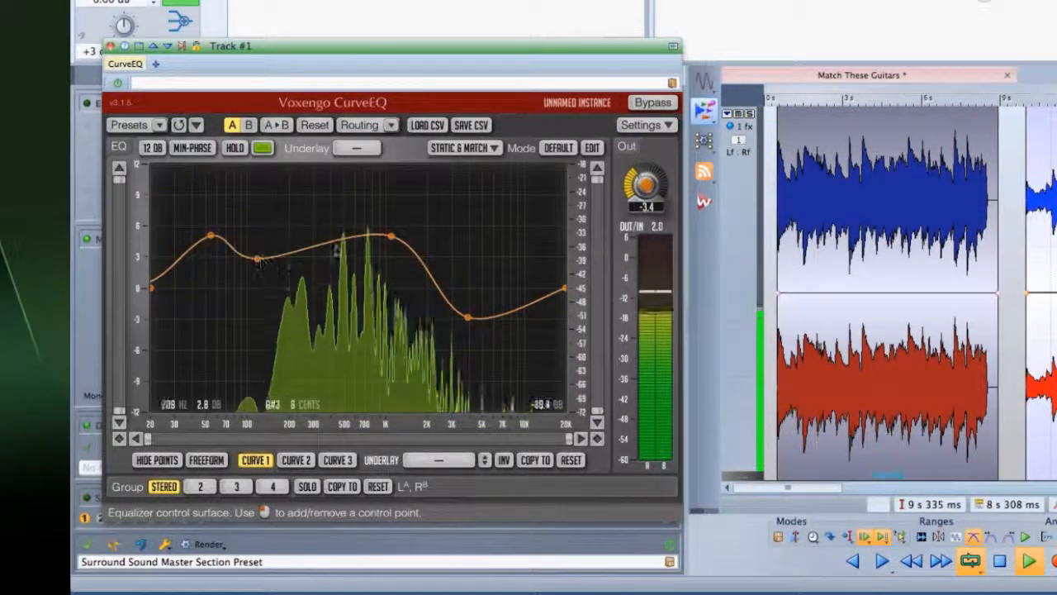
Delete the control points and draw a new freehand curve with FREEFORM.
double_click(391, 237)
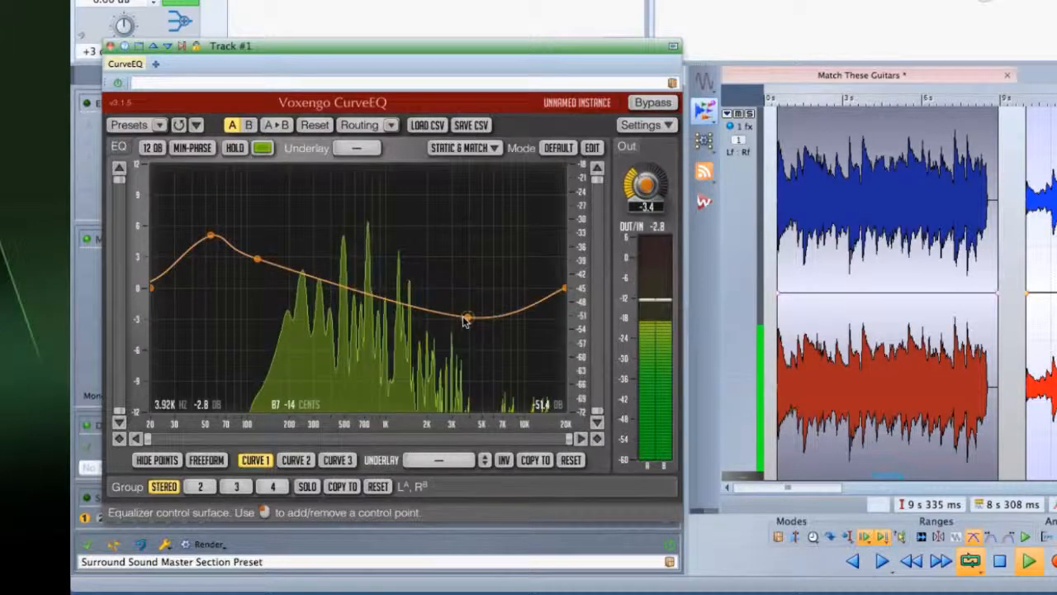
double_click(467, 316)
click(211, 460)
mouse_move(208, 319)
mouse_down()
mouse_move(311, 278)
mouse_move(377, 316)
mouse_move(432, 272)
mouse_move(545, 285)
mouse_up()
Underlay Curve 2 and add three control points to Curve 2.
click(417, 461)
click(438, 340)
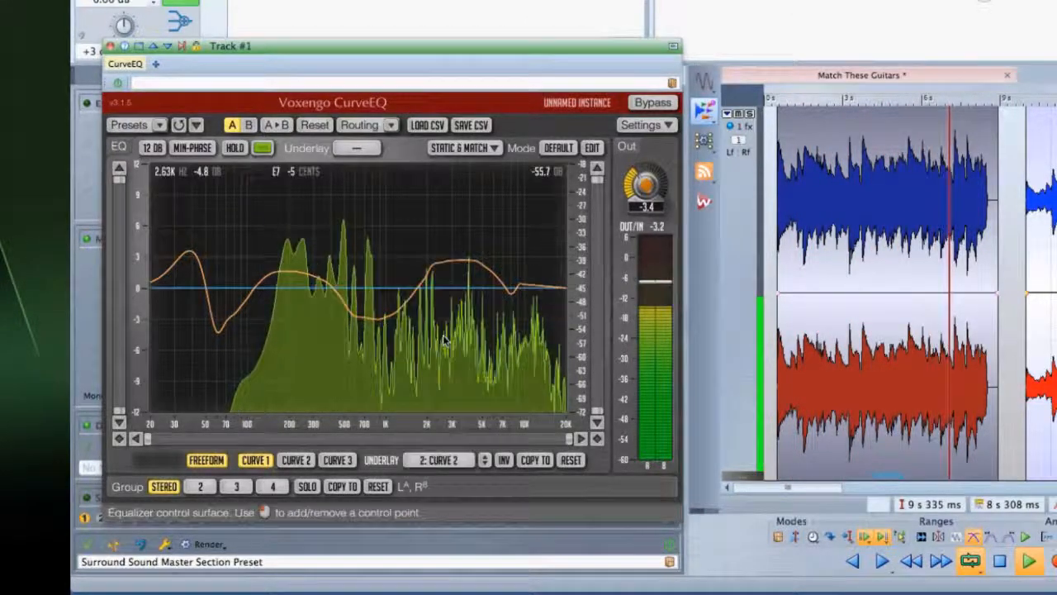
click(295, 460)
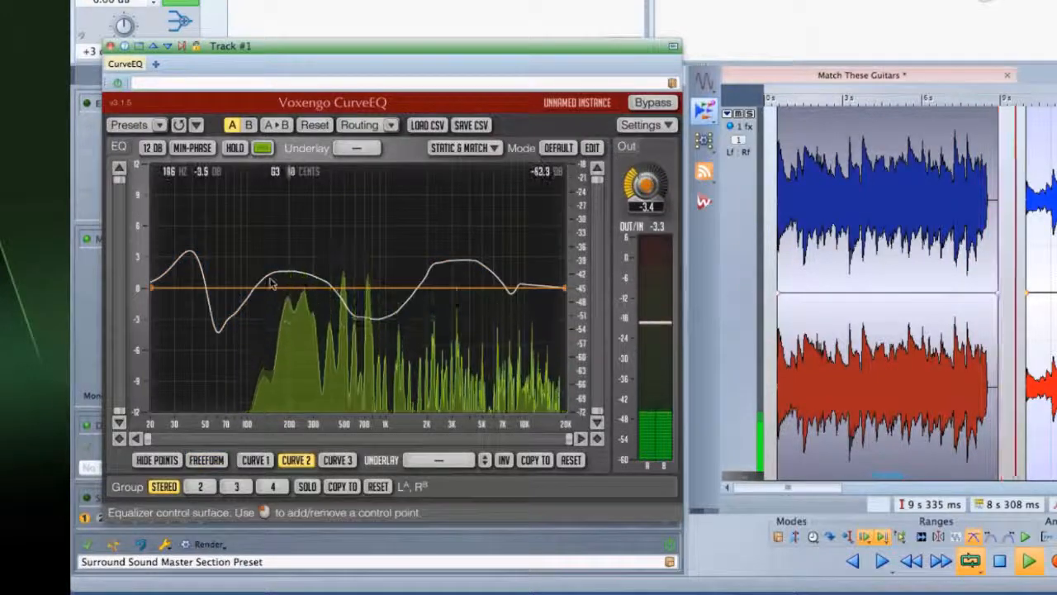
click(301, 291)
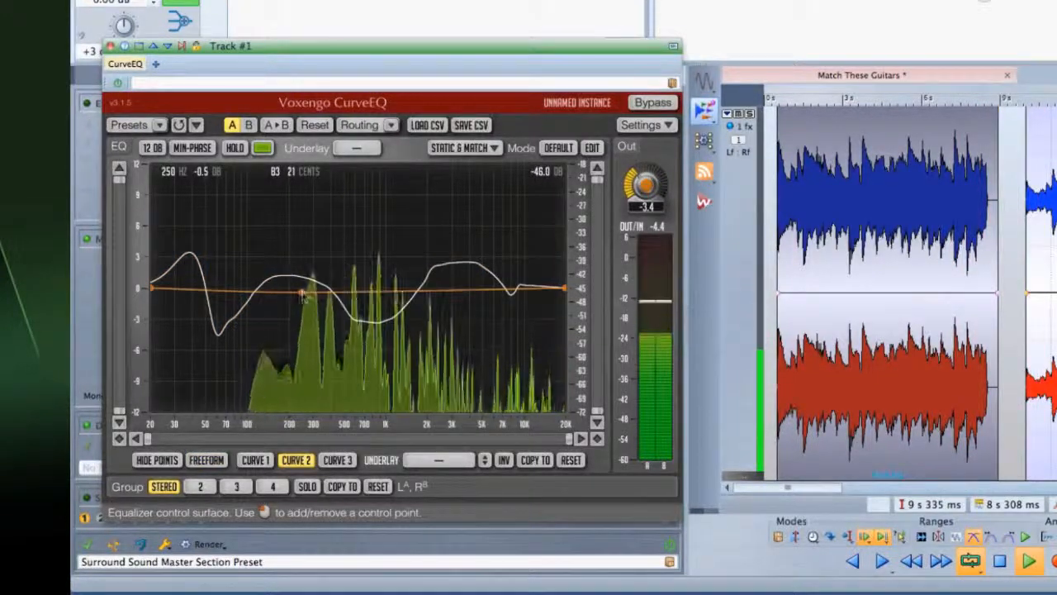
click(370, 263)
click(438, 297)
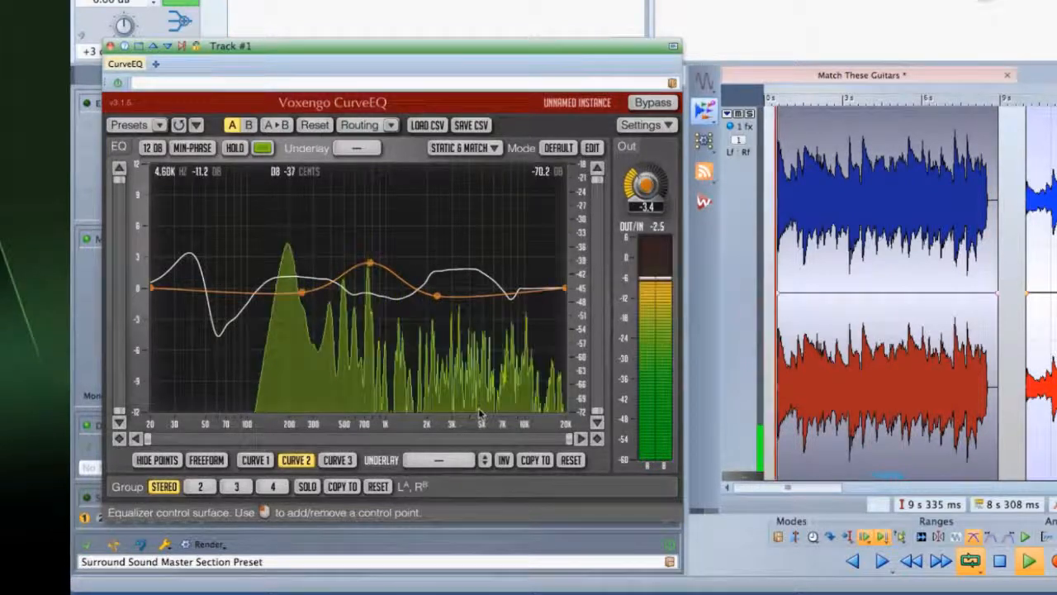
Reset Curve 2 and Curve 1 to flat lines.
click(570, 460)
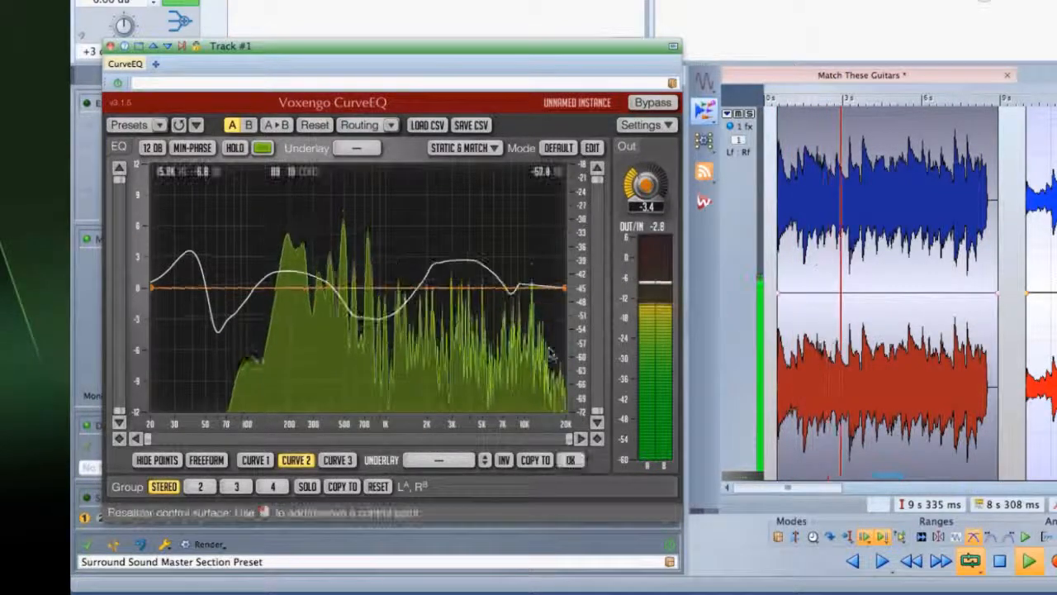
click(255, 460)
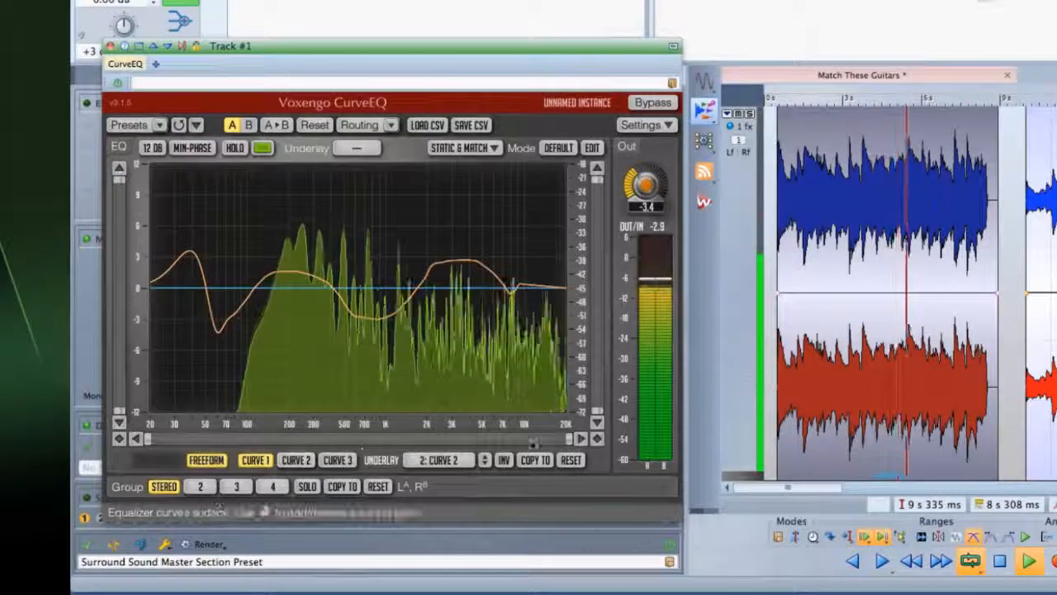
click(570, 460)
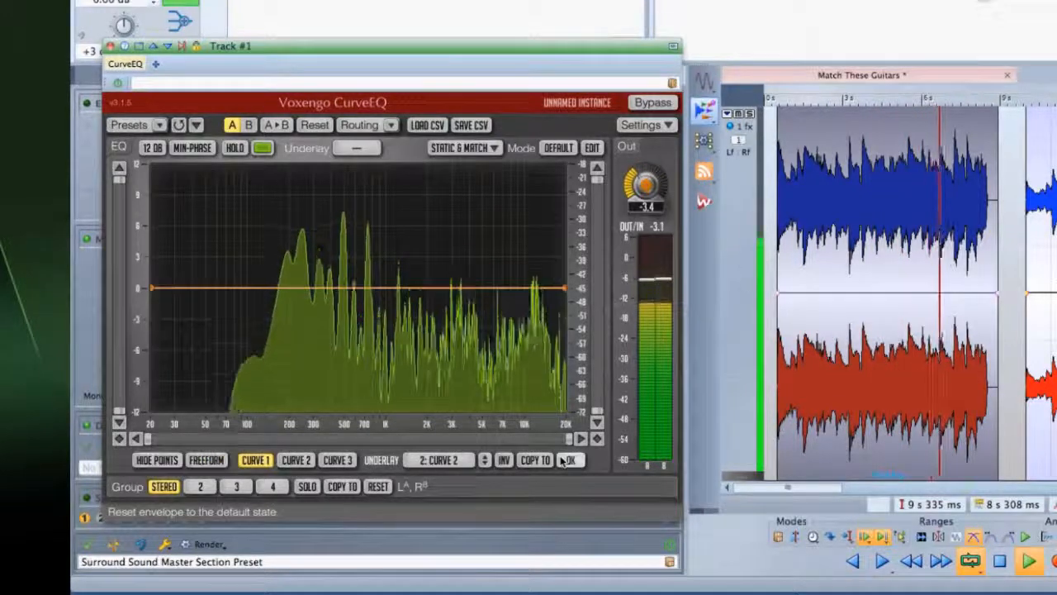
click(487, 148)
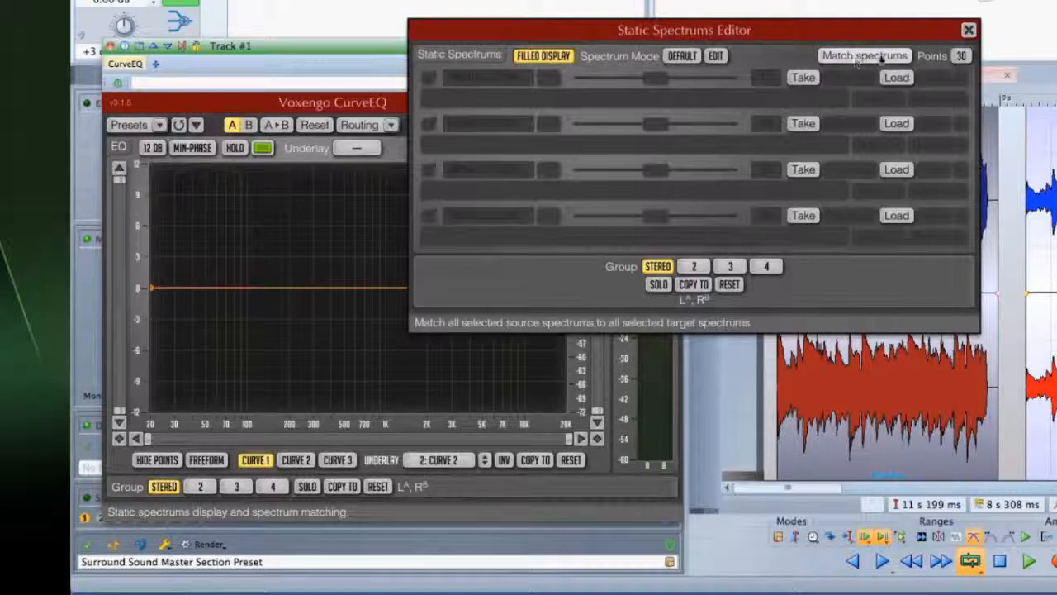
Reopen the Static Spectrums Editor and set its mode to AVERAGE.
click(968, 30)
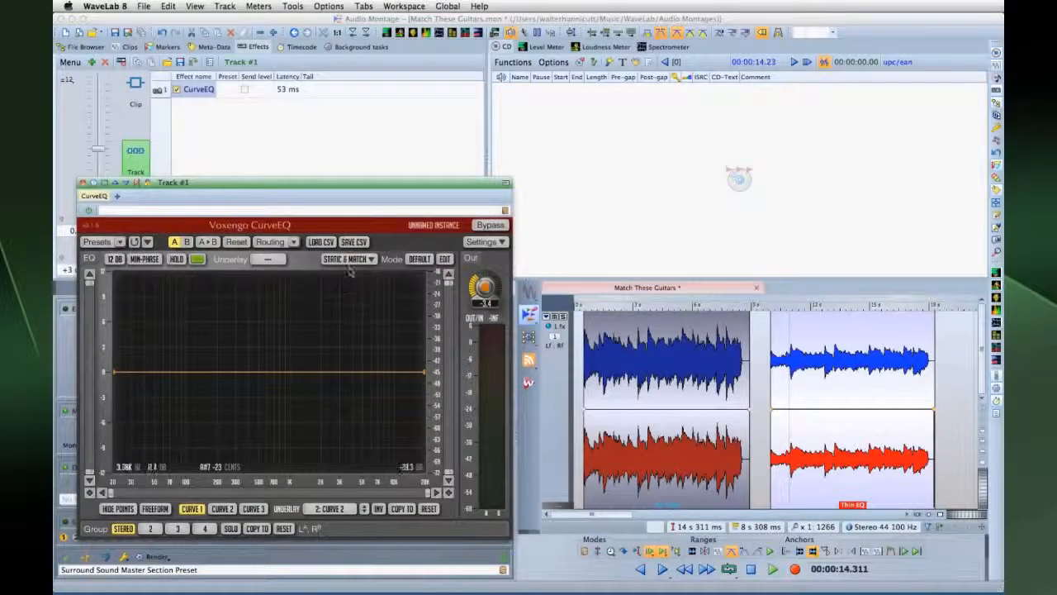
click(350, 260)
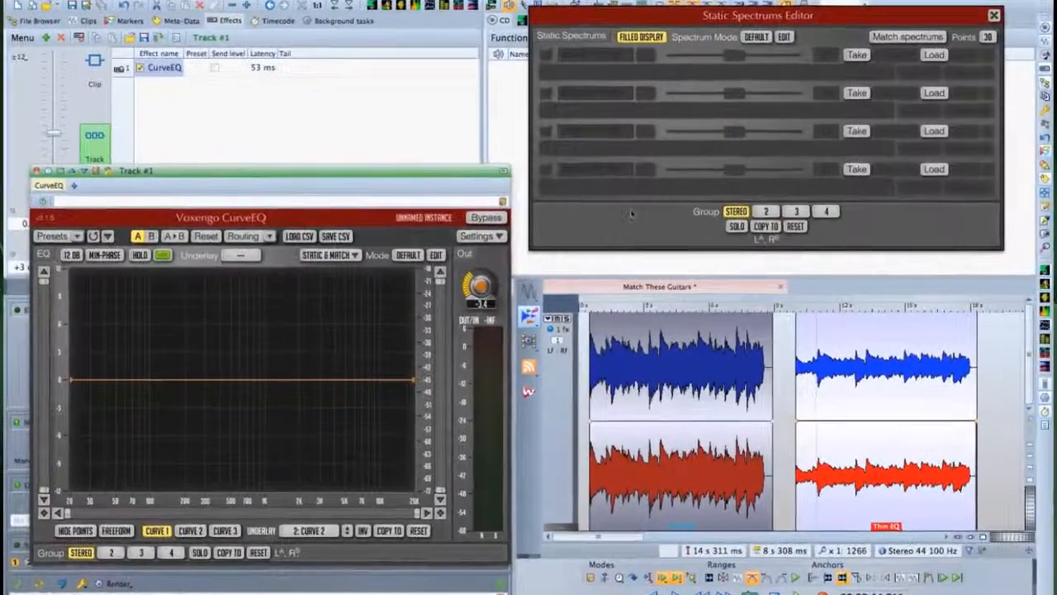
click(423, 259)
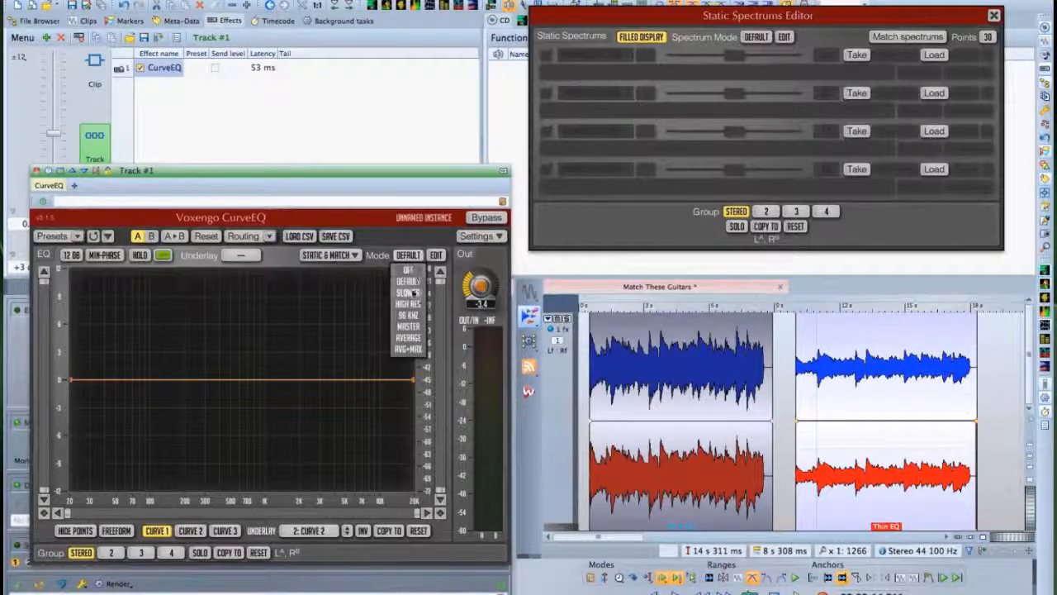
click(411, 338)
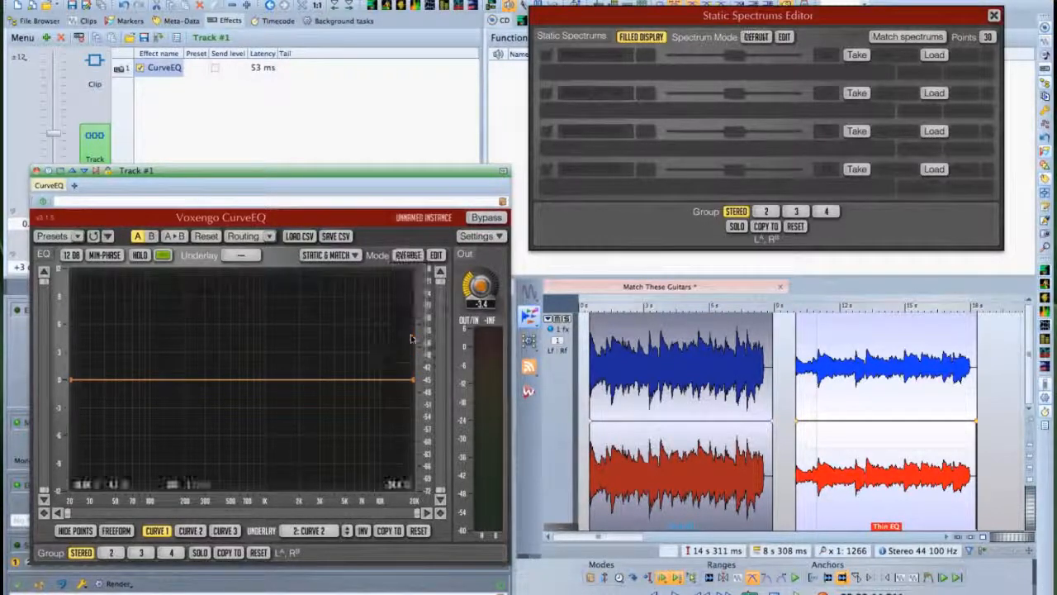
Capture the first and second guitar clips' spectra into slots one and two during playback.
click(584, 307)
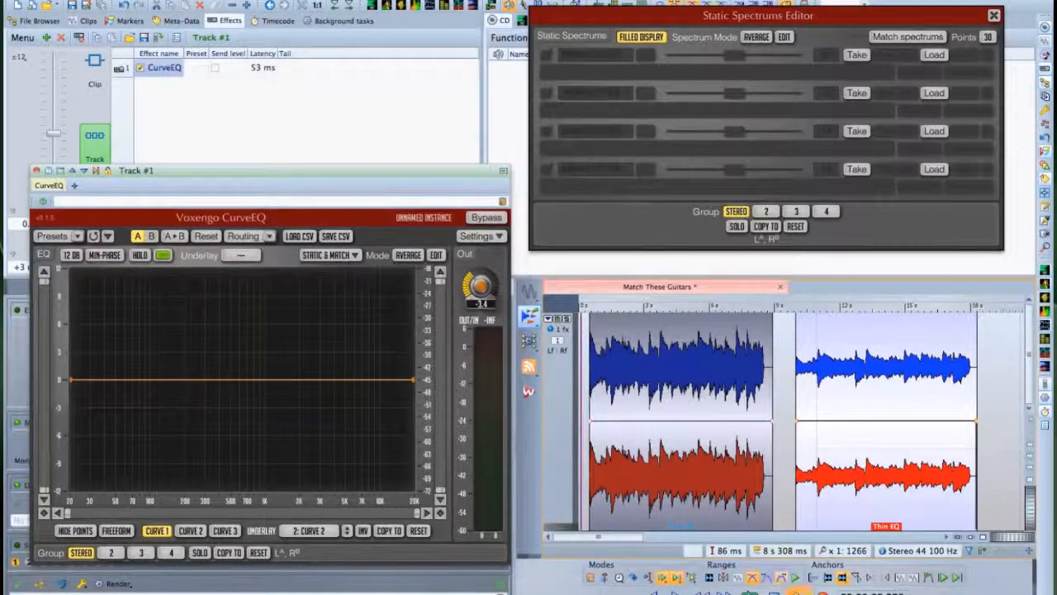
key(space)
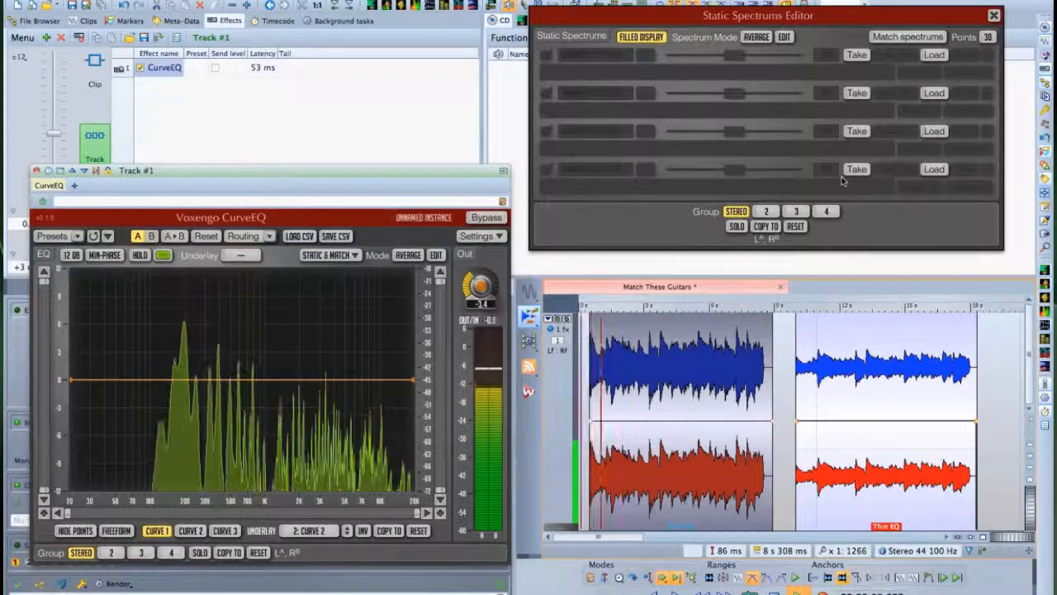
click(857, 55)
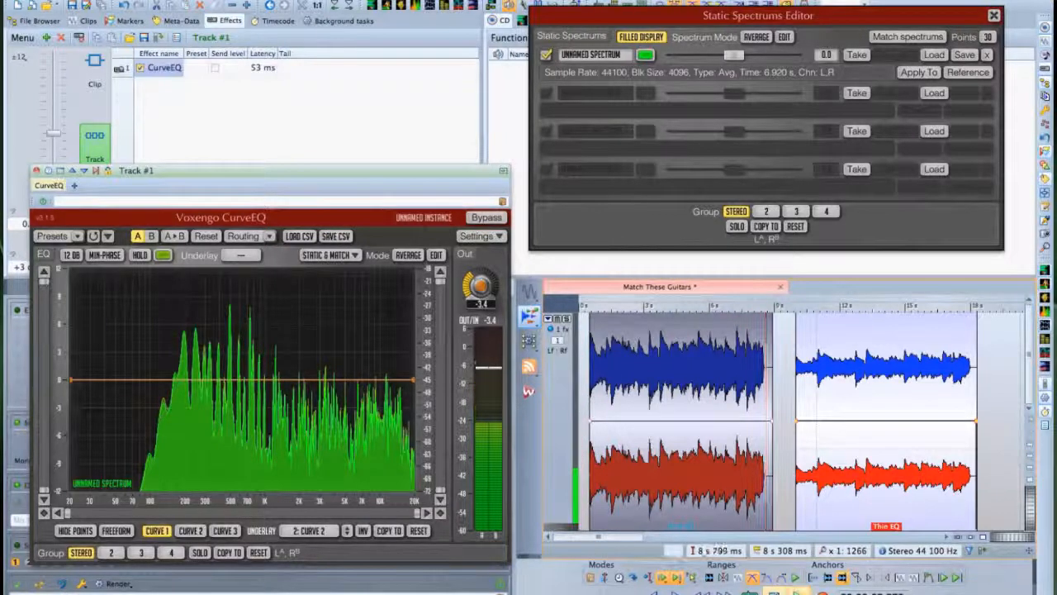
click(784, 307)
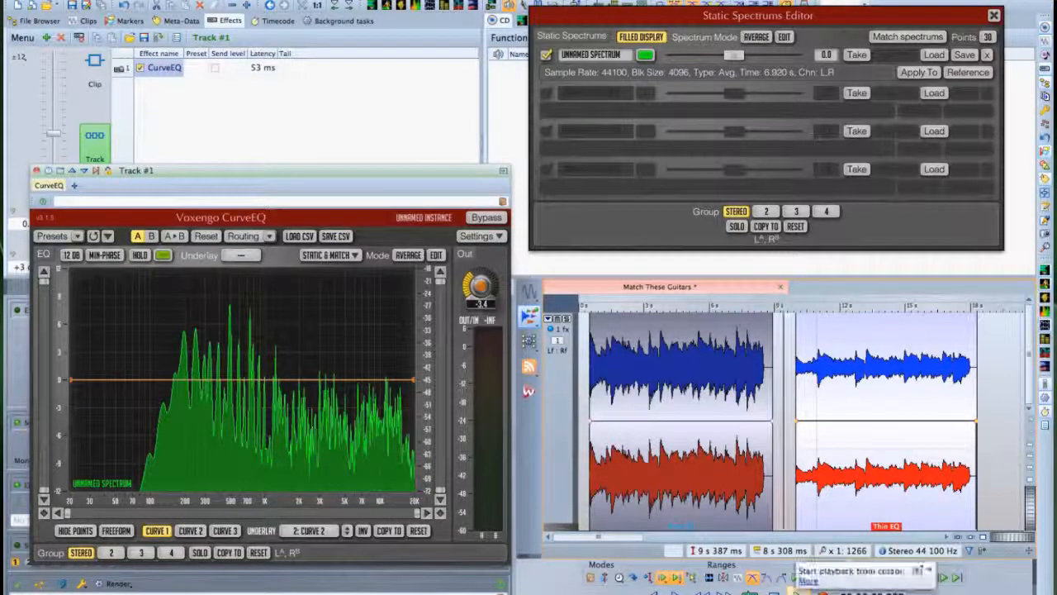
click(794, 577)
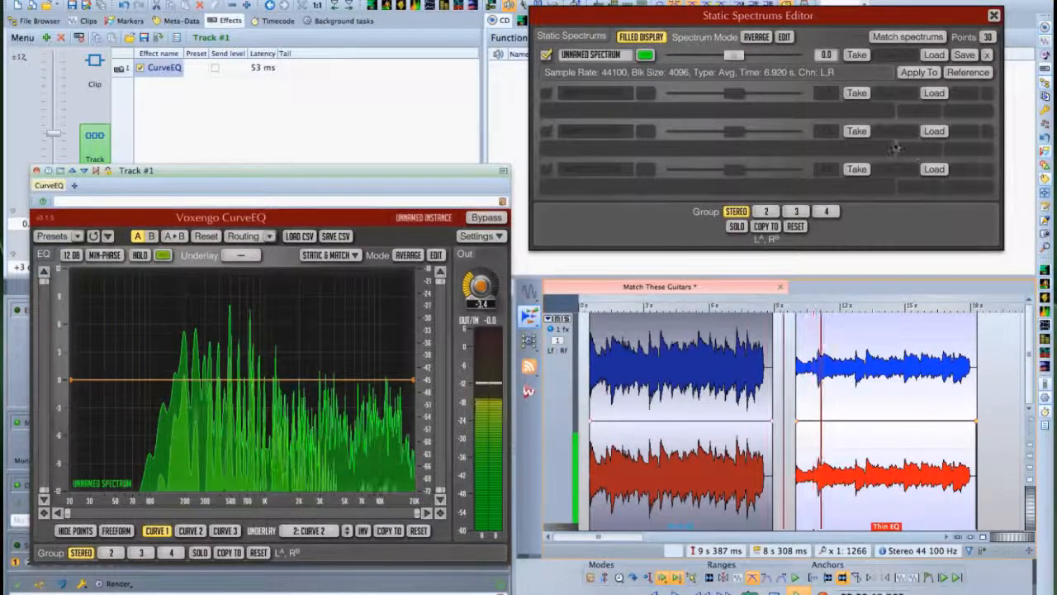
click(856, 93)
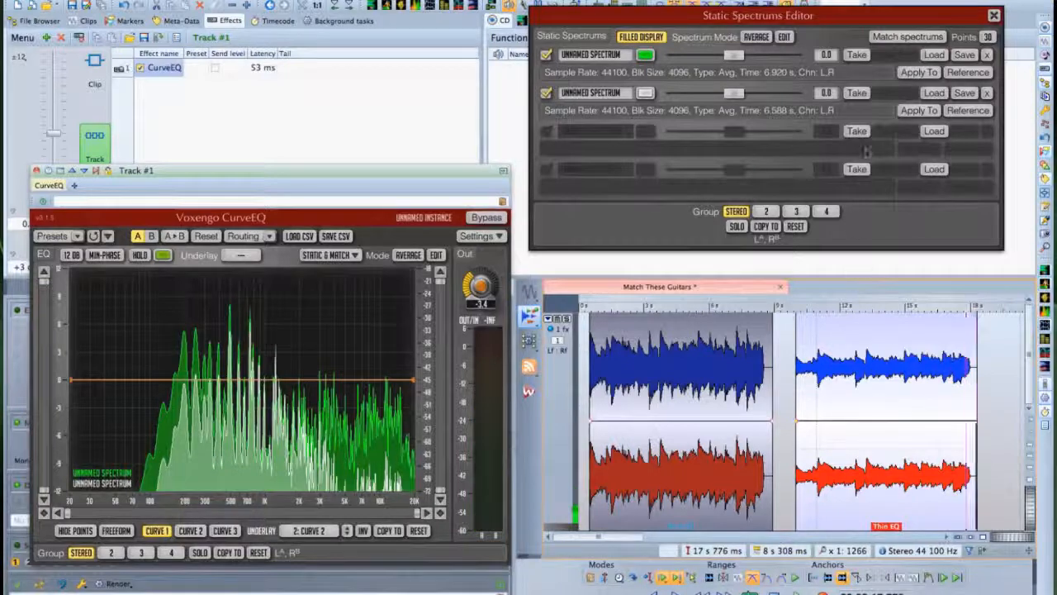
Match the second spectrum to the first reference spectrum to generate the EQ curve.
click(950, 73)
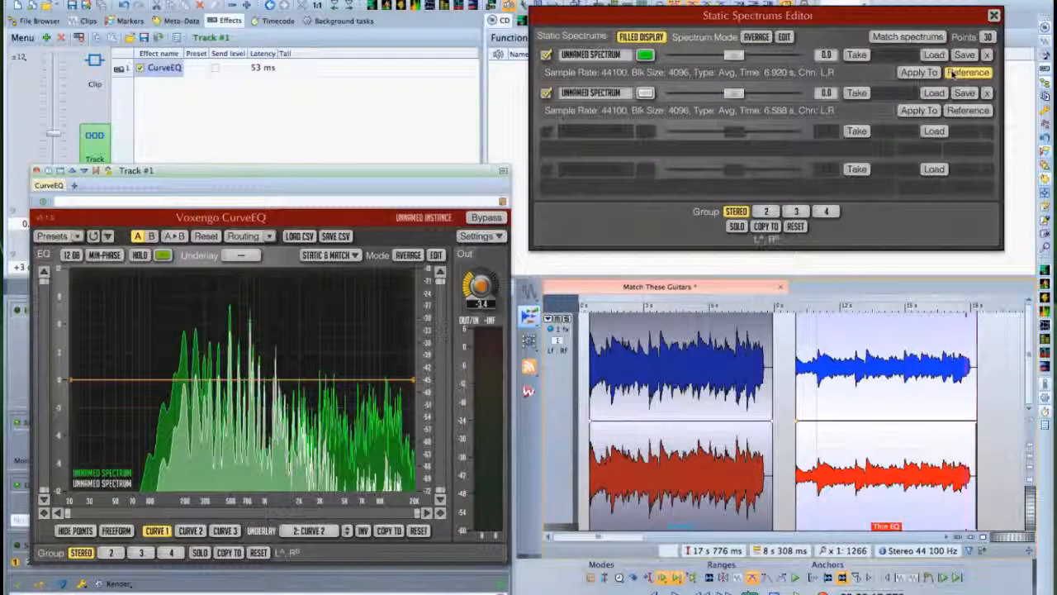
click(917, 111)
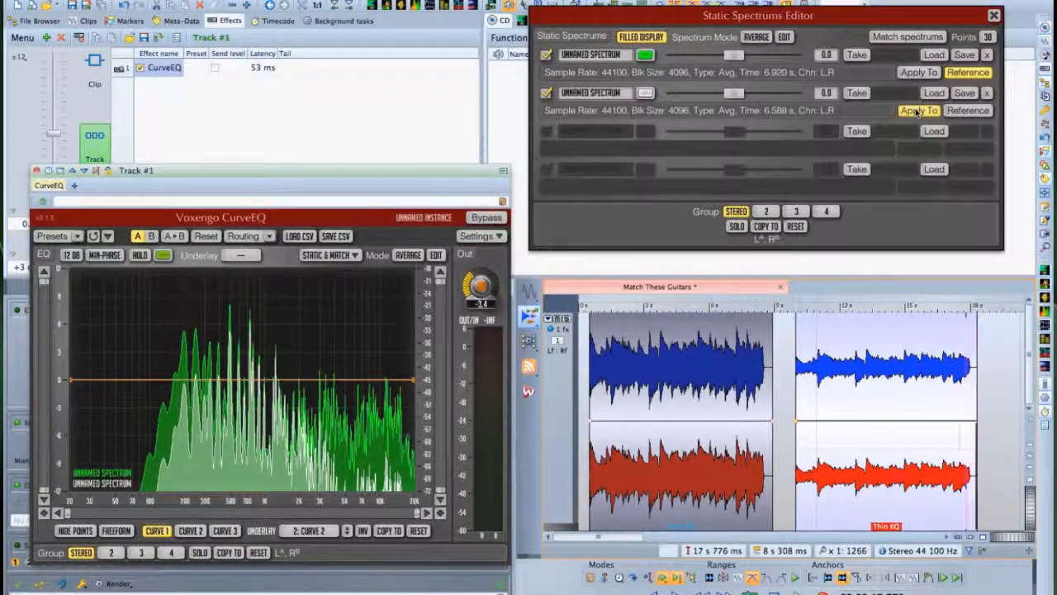
click(888, 41)
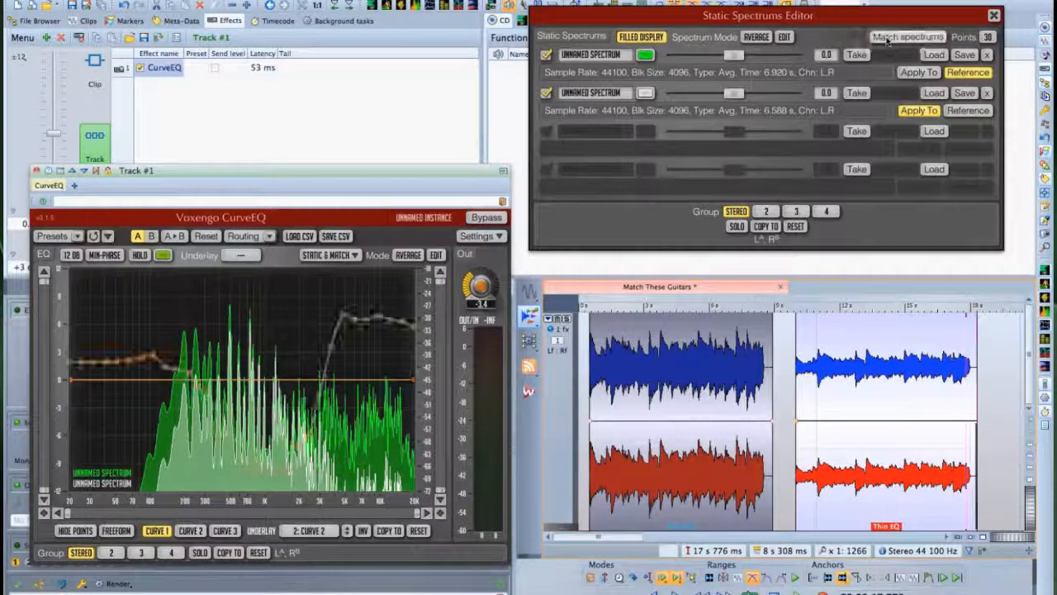
Compare the matched EQ against bypass from about 9 s, then open Brickwall Limiter.
click(784, 306)
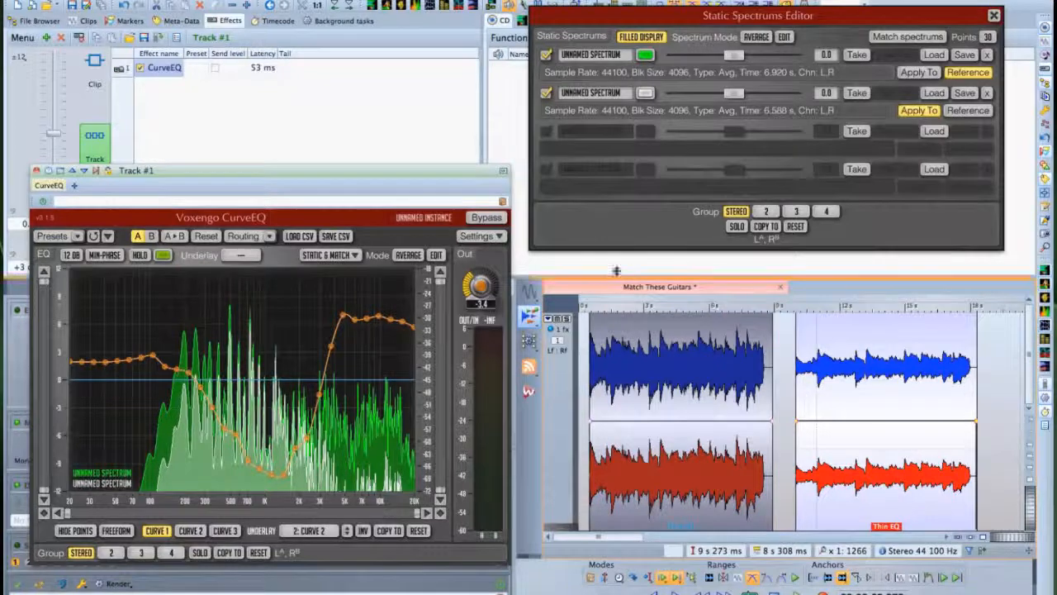
click(485, 219)
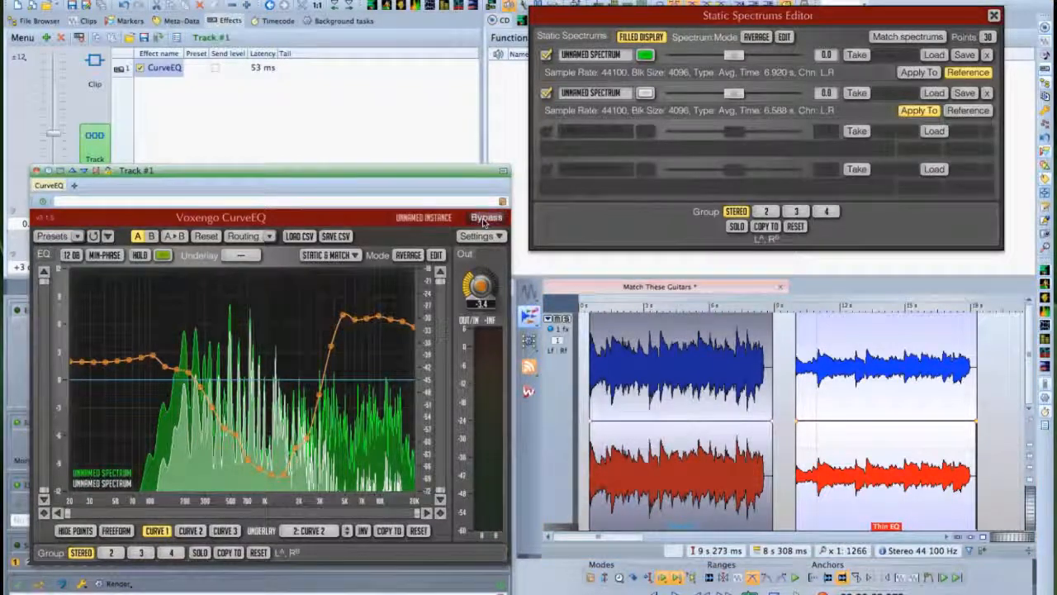
key(space)
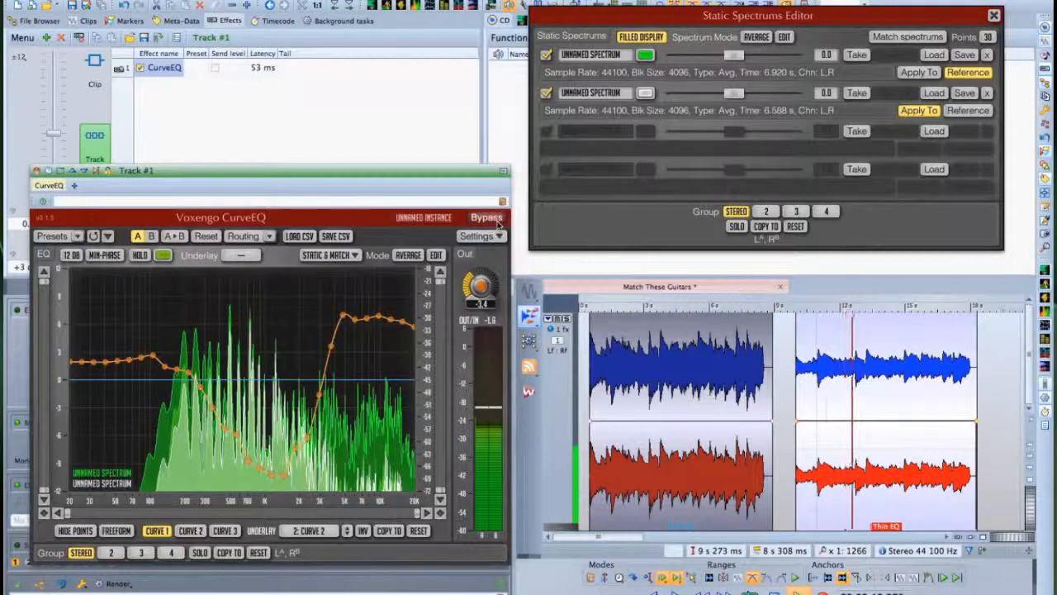
key(space)
click(493, 219)
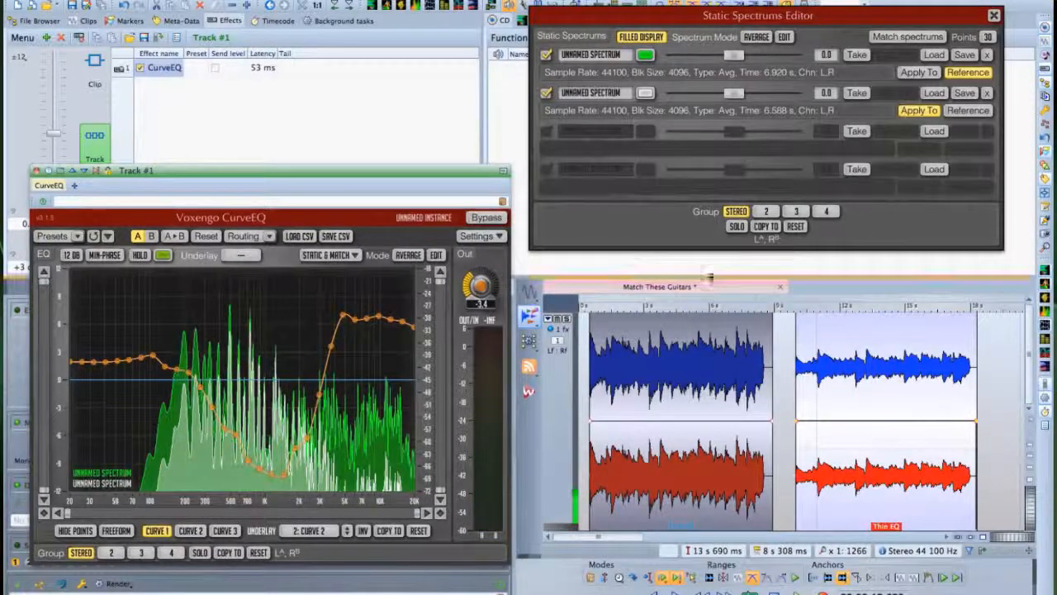
click(785, 306)
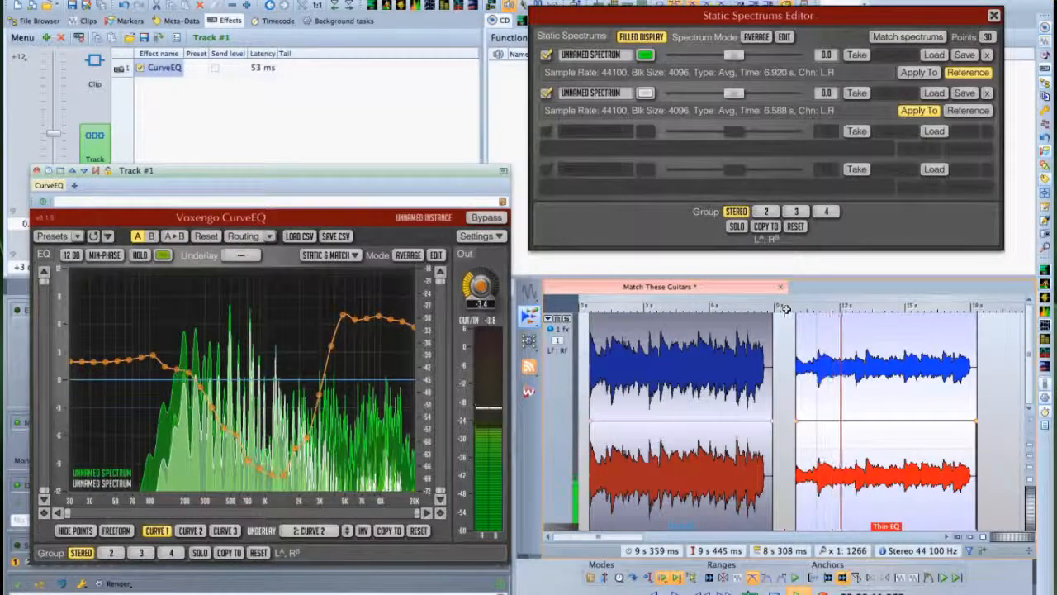
click(490, 218)
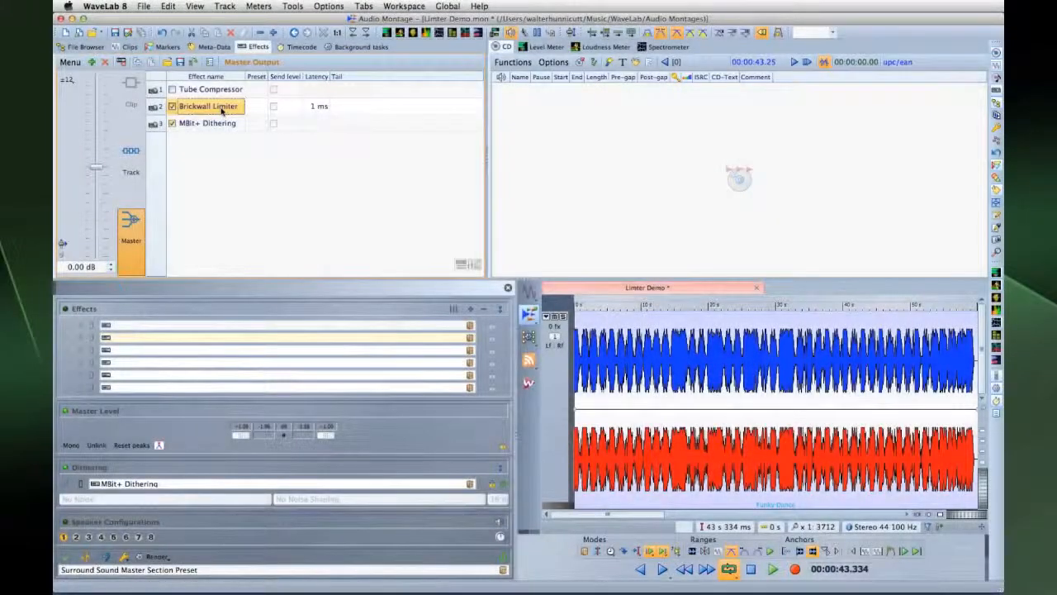
click(221, 112)
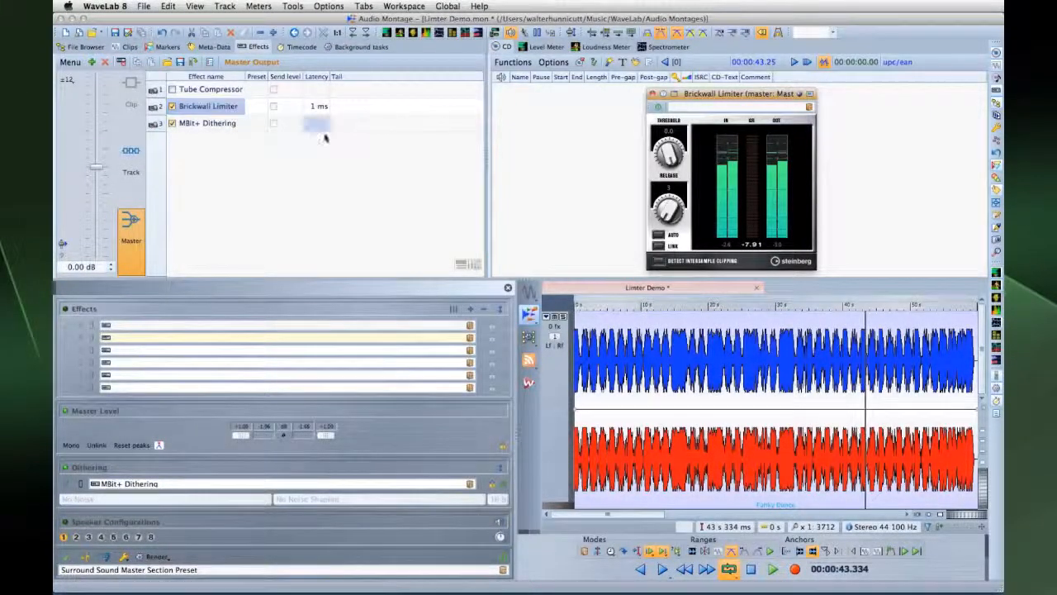
Play the limiter demo and set Brickwall Limiter threshold to -6.5 and release to 237.
click(772, 568)
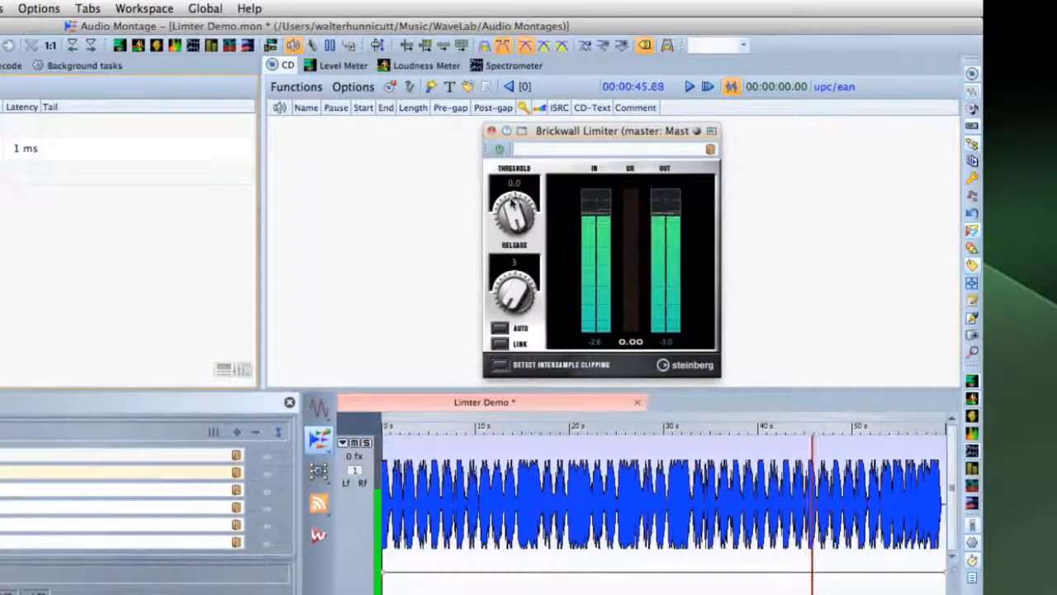
mouse_move(504, 219)
mouse_down()
mouse_move(502, 256)
mouse_move(496, 234)
mouse_up()
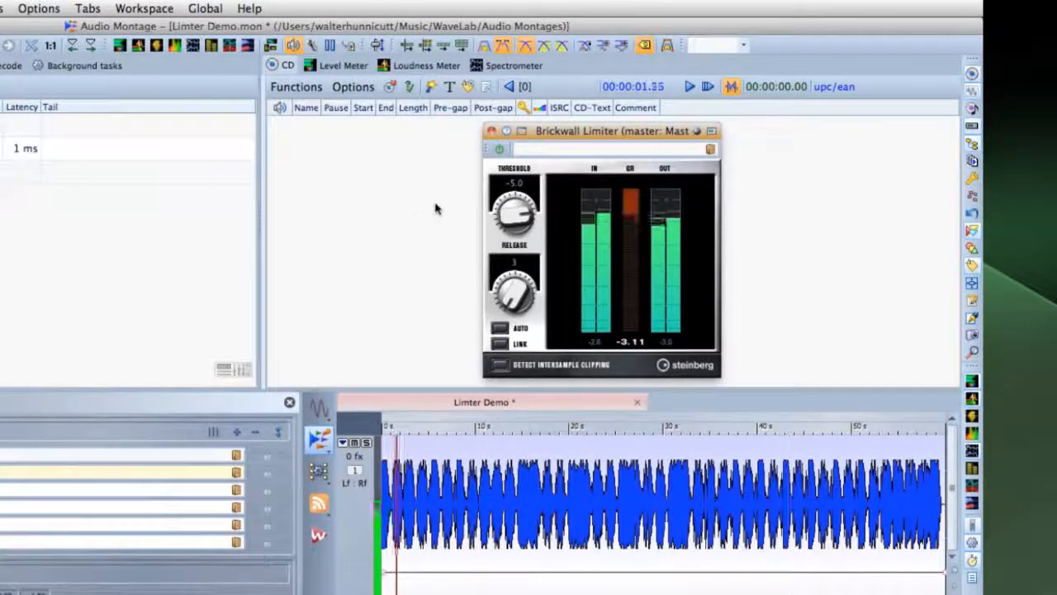
drag(513, 222, 474, 196)
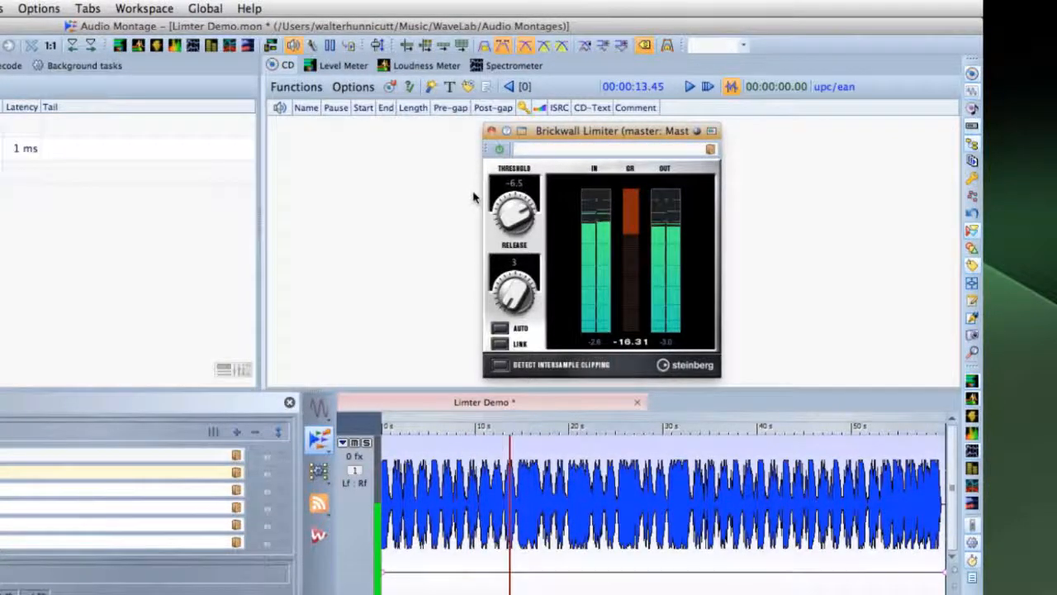
drag(493, 255, 506, 233)
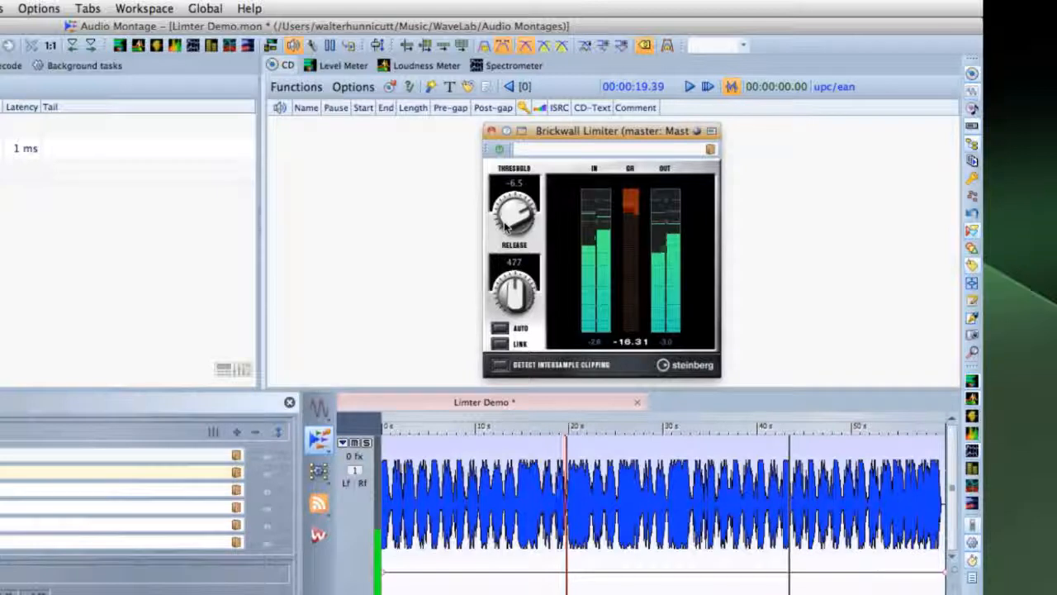
drag(505, 233, 497, 323)
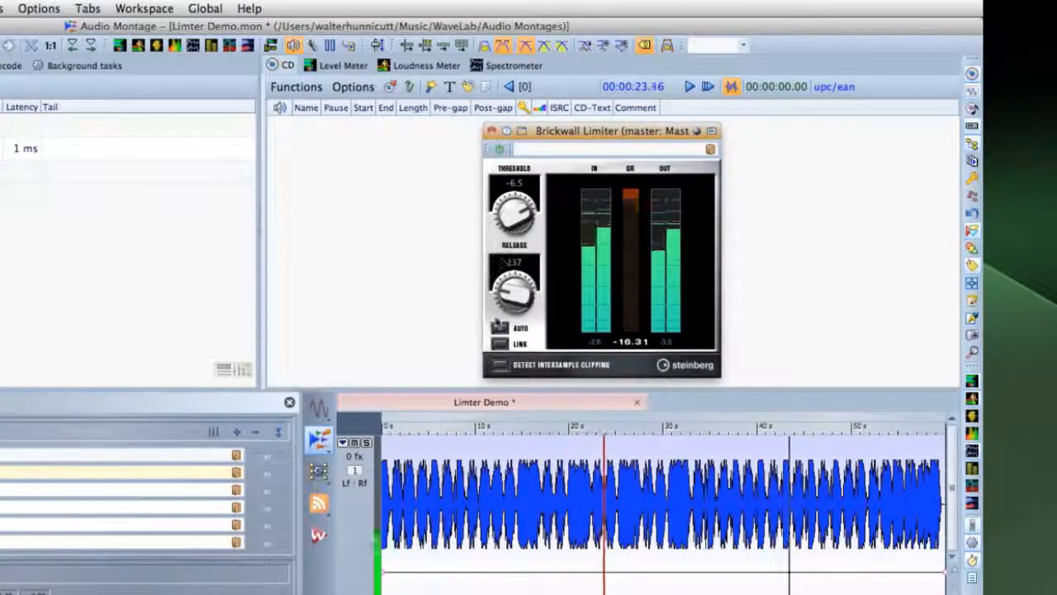
Enable AUTO release, LINK and intersample clipping detection, then bring the threshold to about -2.
click(499, 328)
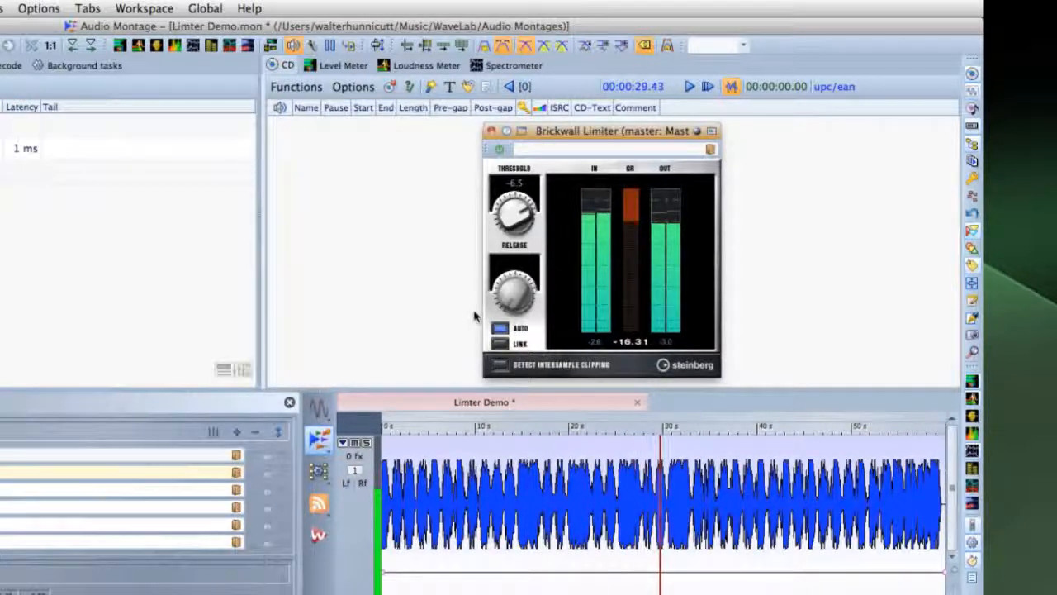
click(500, 343)
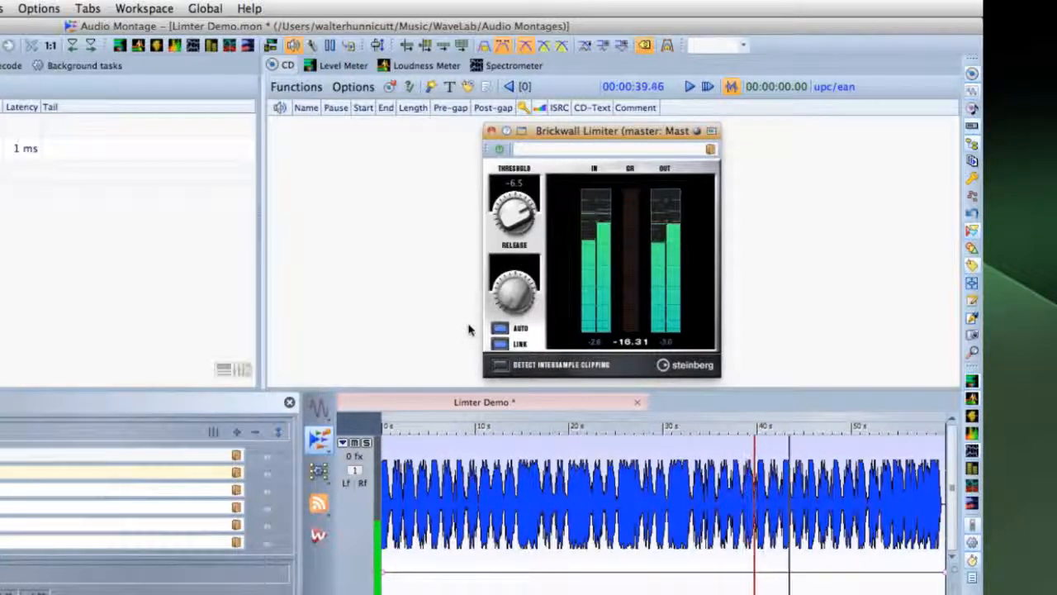
click(500, 365)
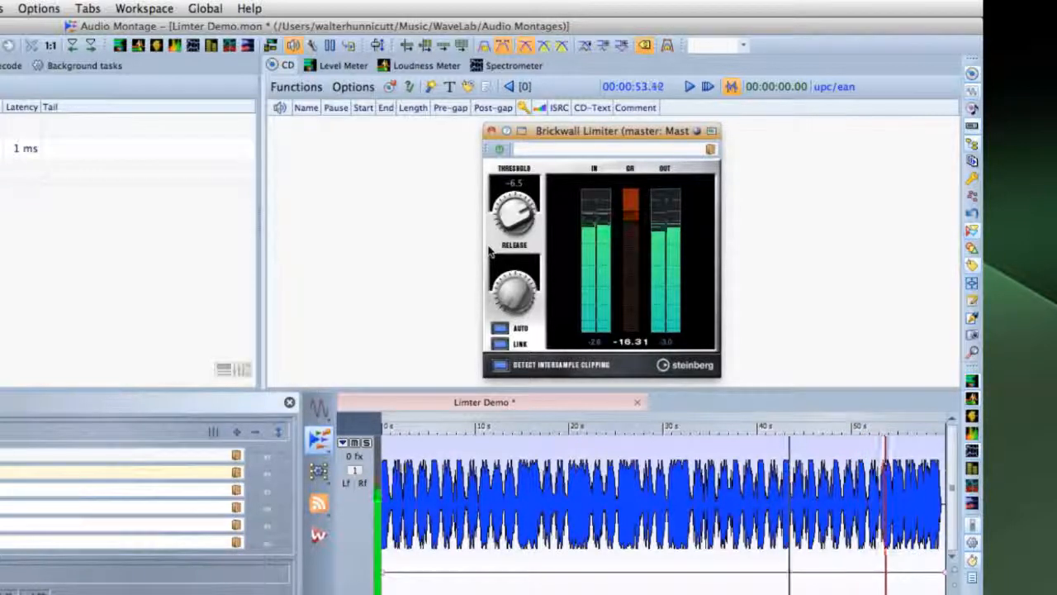
drag(513, 223, 509, 289)
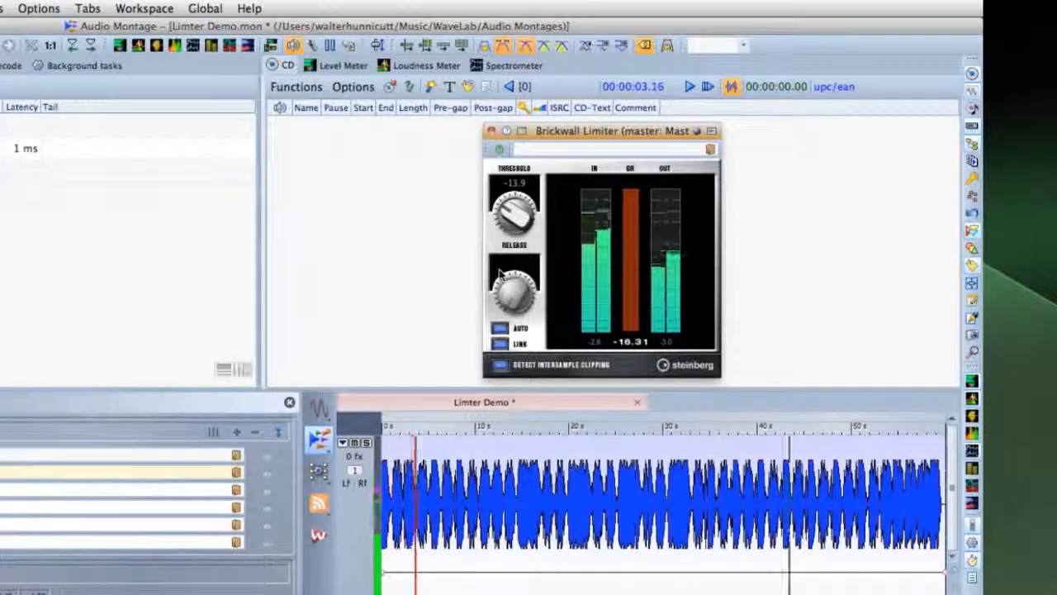
drag(505, 215, 510, 169)
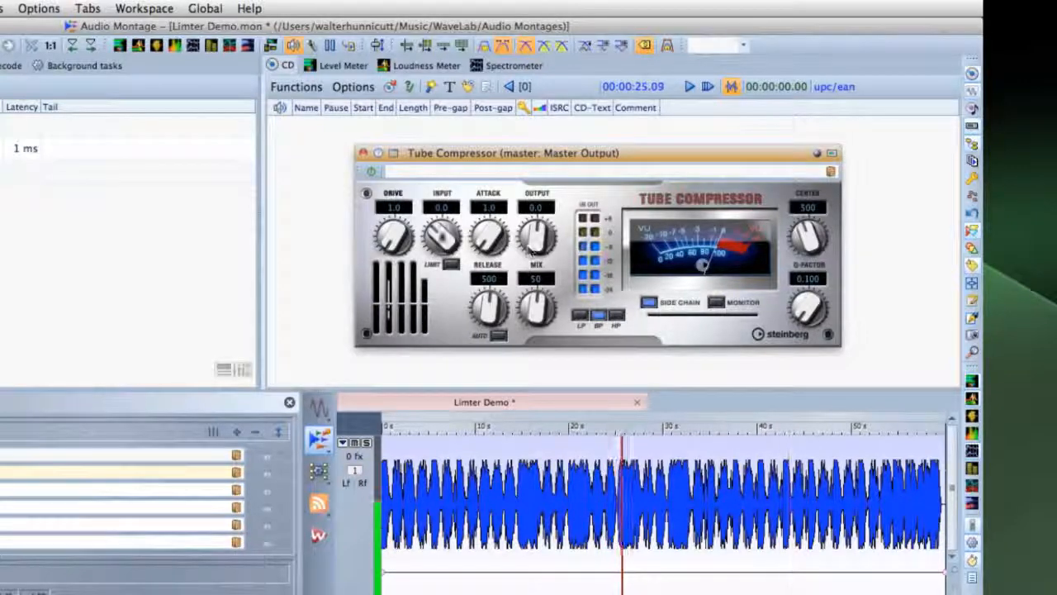
Set the Tube Compressor input to about 15.1 and sweep the attack knob up and back down.
drag(440, 235, 445, 185)
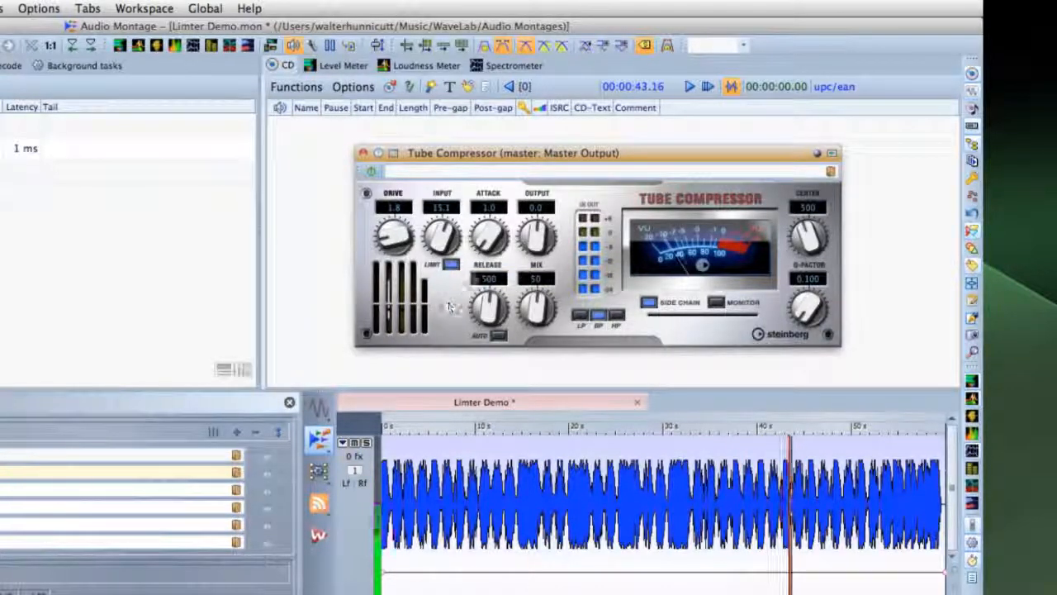
mouse_move(489, 240)
mouse_down()
mouse_move(488, 181)
mouse_move(483, 246)
mouse_up()
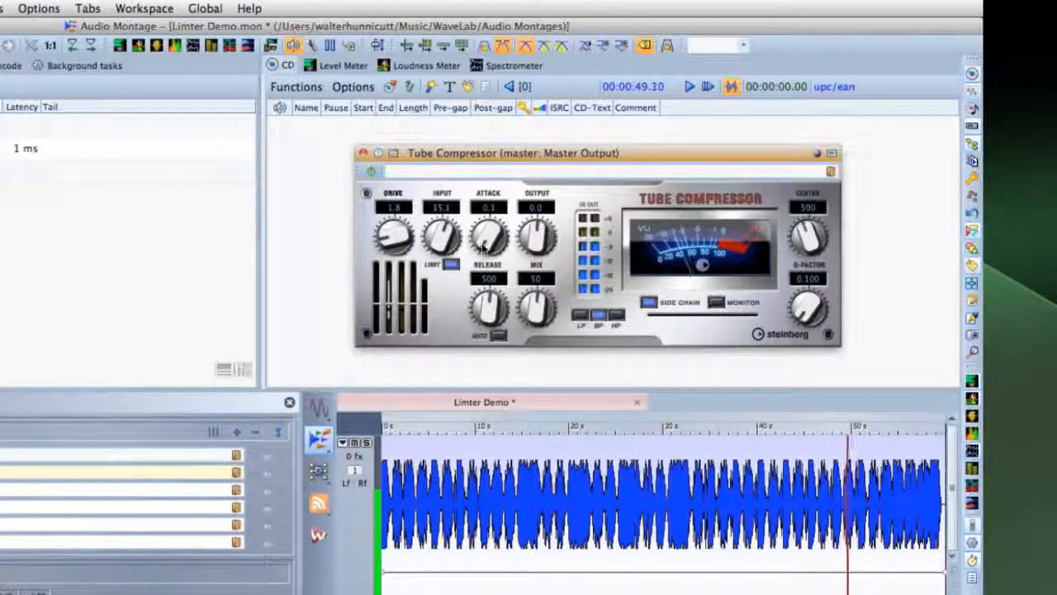
drag(481, 247, 480, 183)
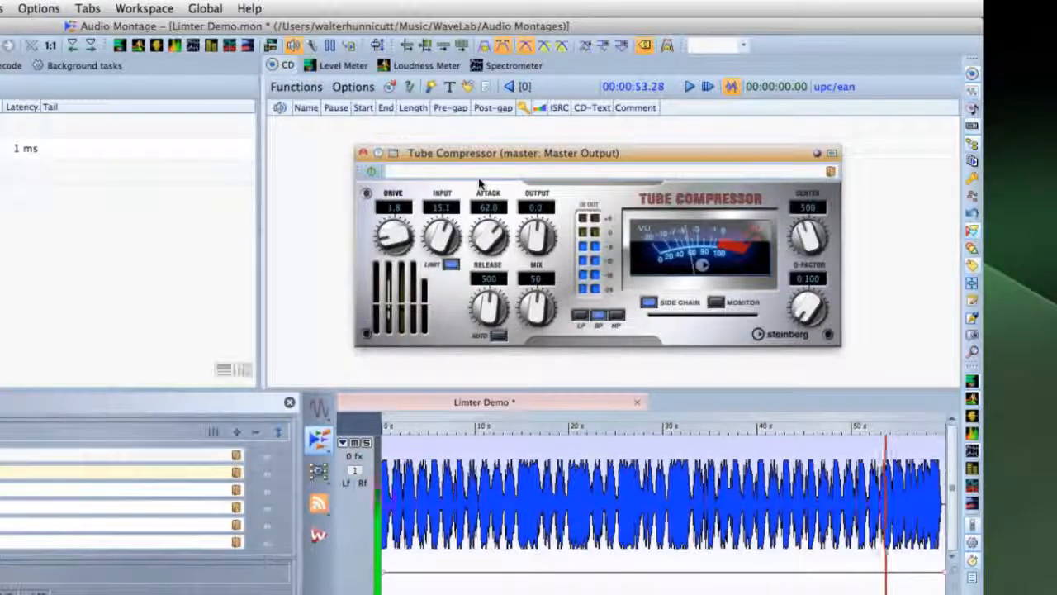
drag(481, 182, 486, 279)
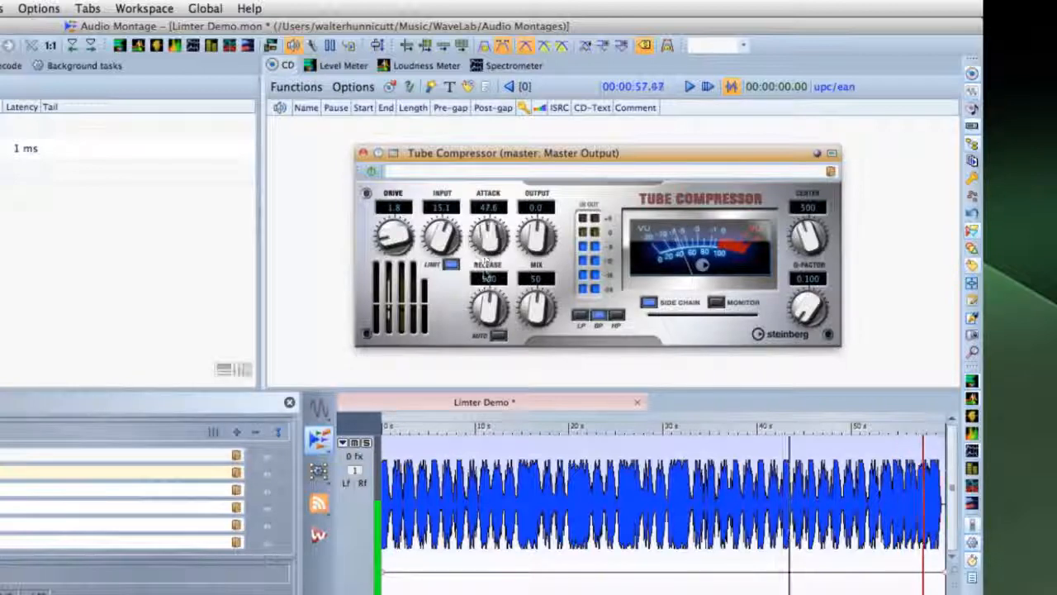